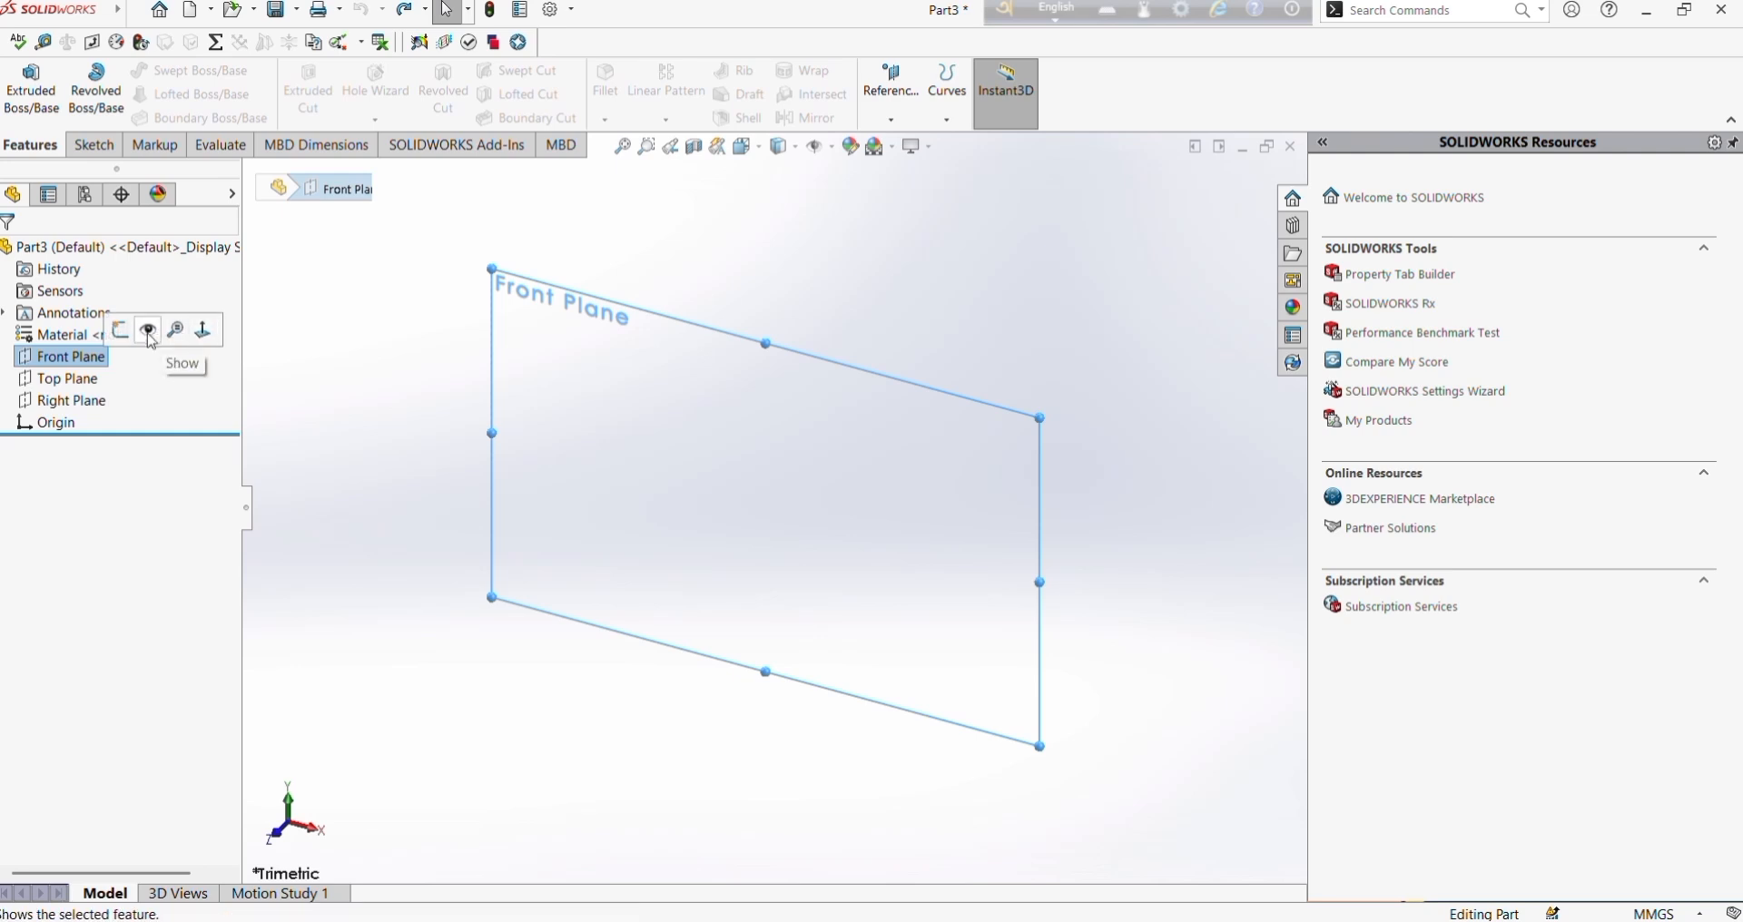
Sketch a circle of about 38 mm radius centred on the origin on the Front Plane and close the sketch.
{"action": "left_click", "coordinate": [120, 329]}
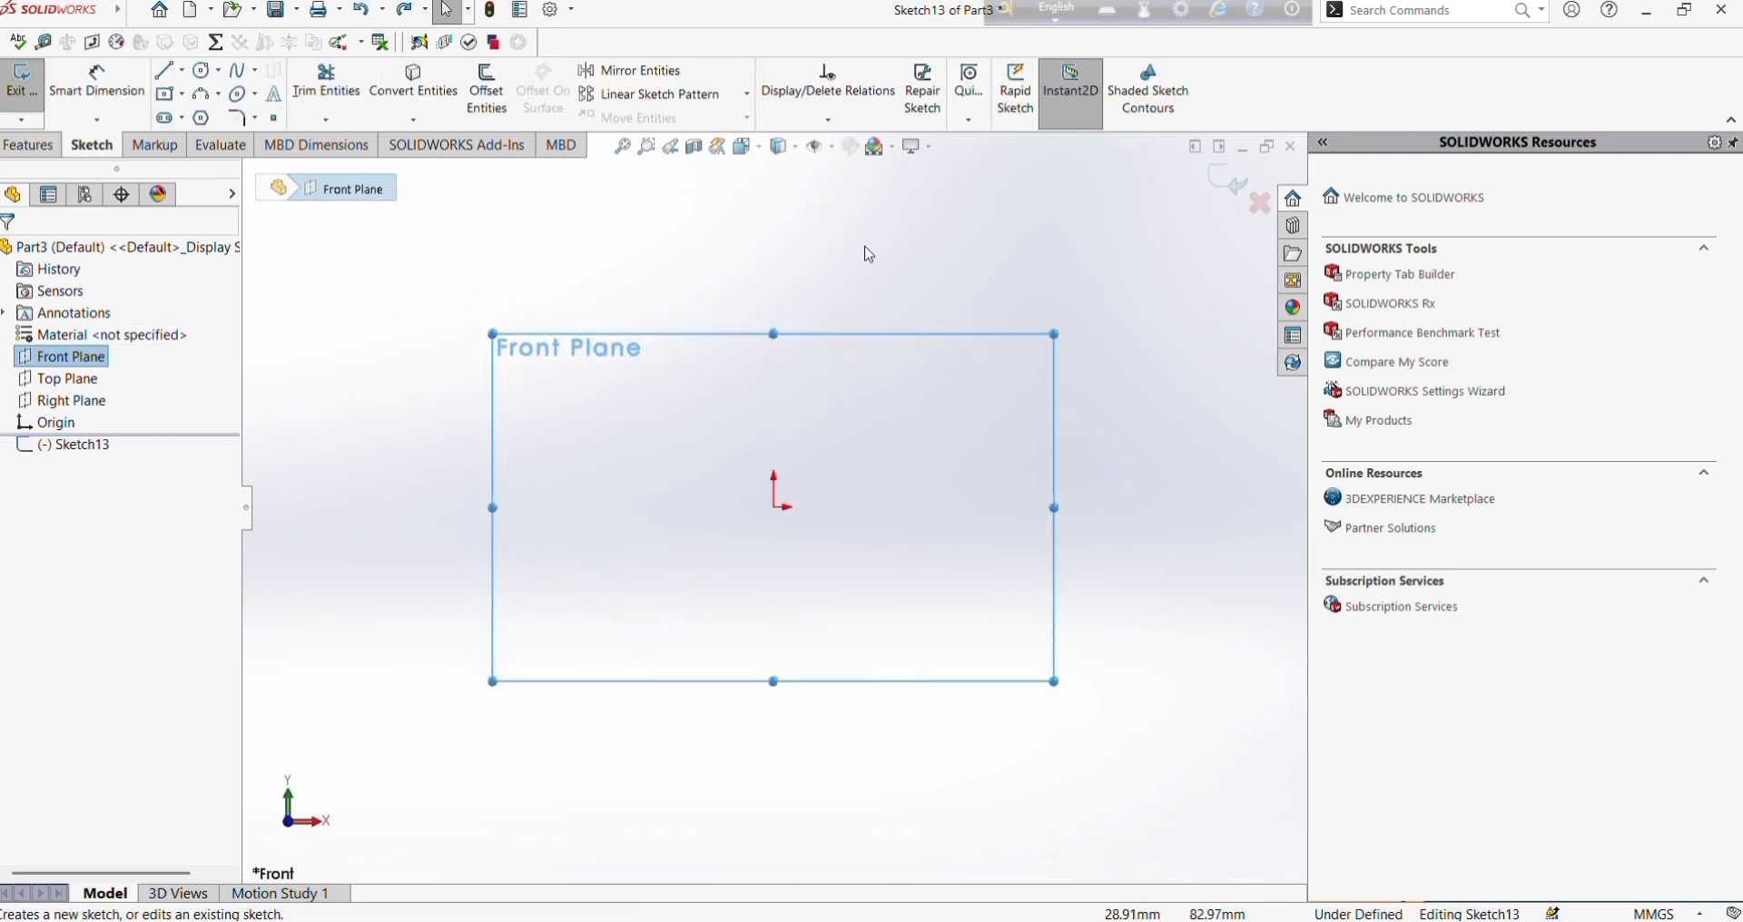
{"action": "left_click", "coordinate": [205, 70]}
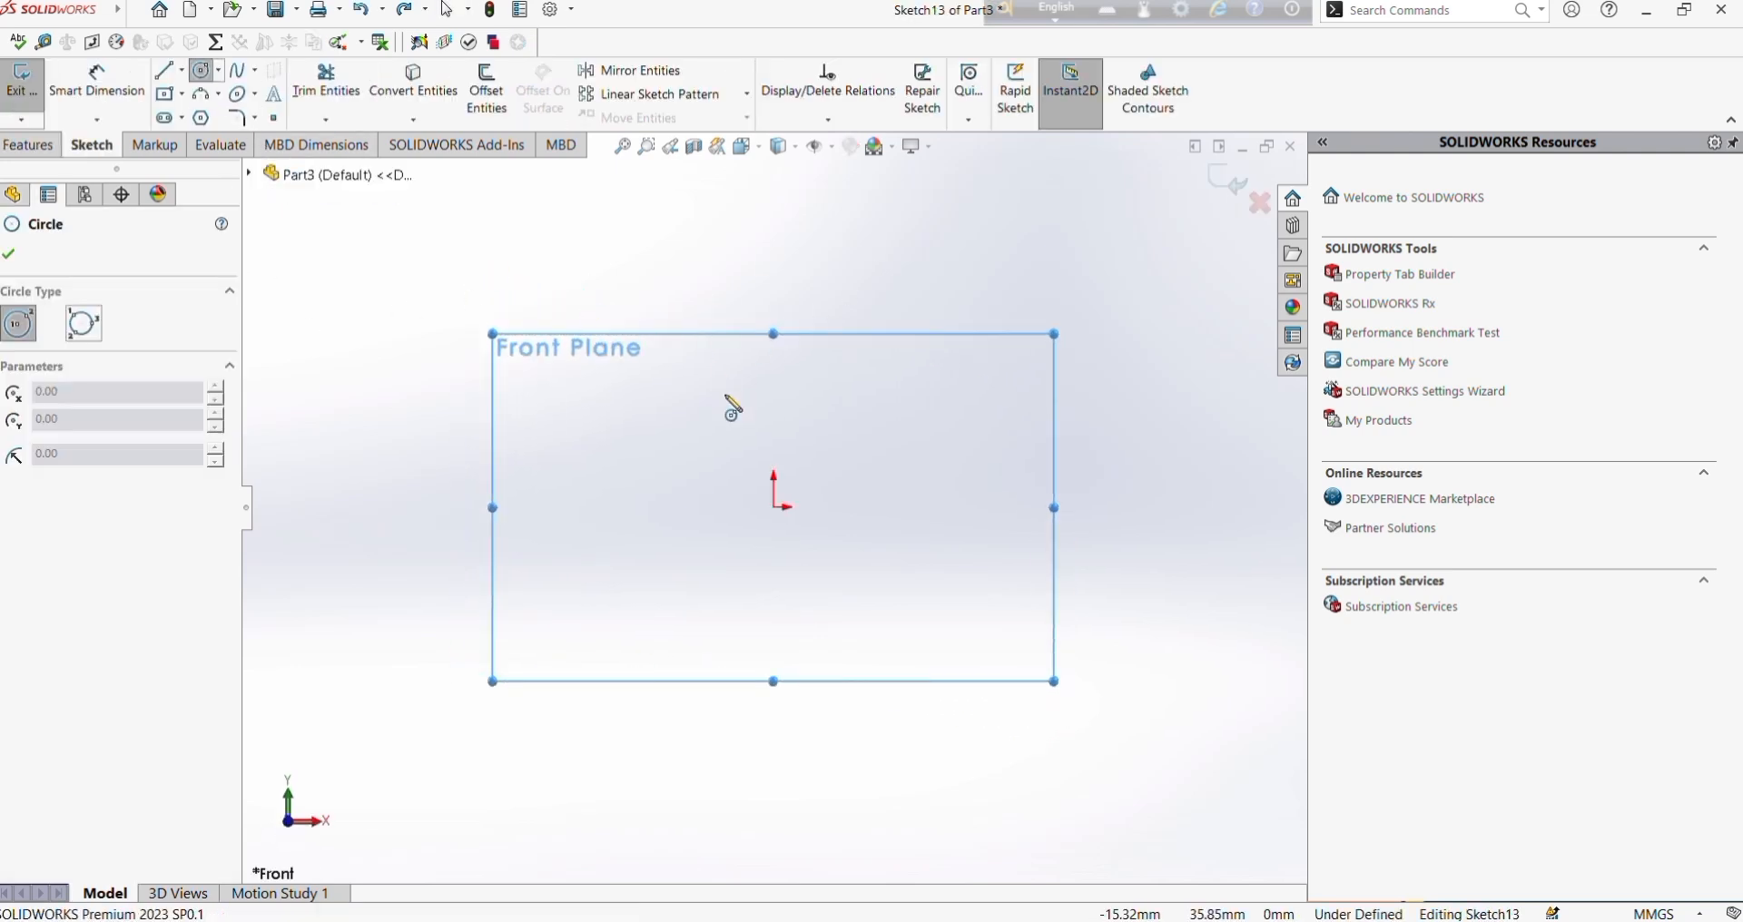
{"action": "left_click_drag", "start_coordinate": [775, 510], "coordinate": [895, 505]}
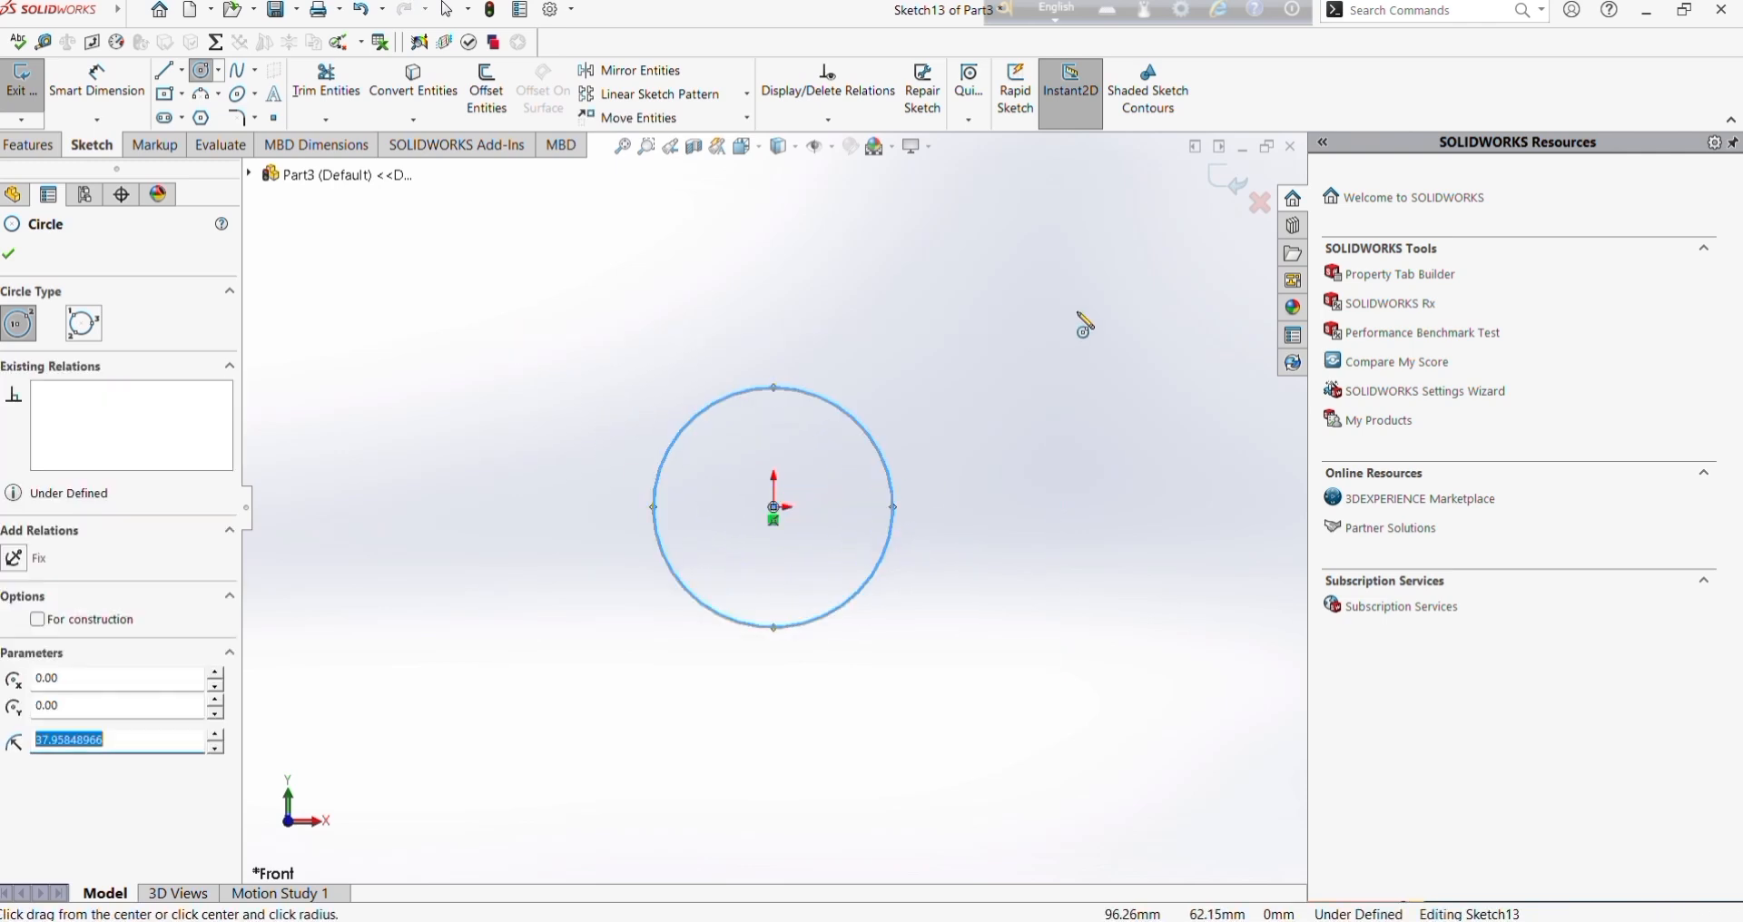
{"action": "left_click", "coordinate": [1228, 185]}
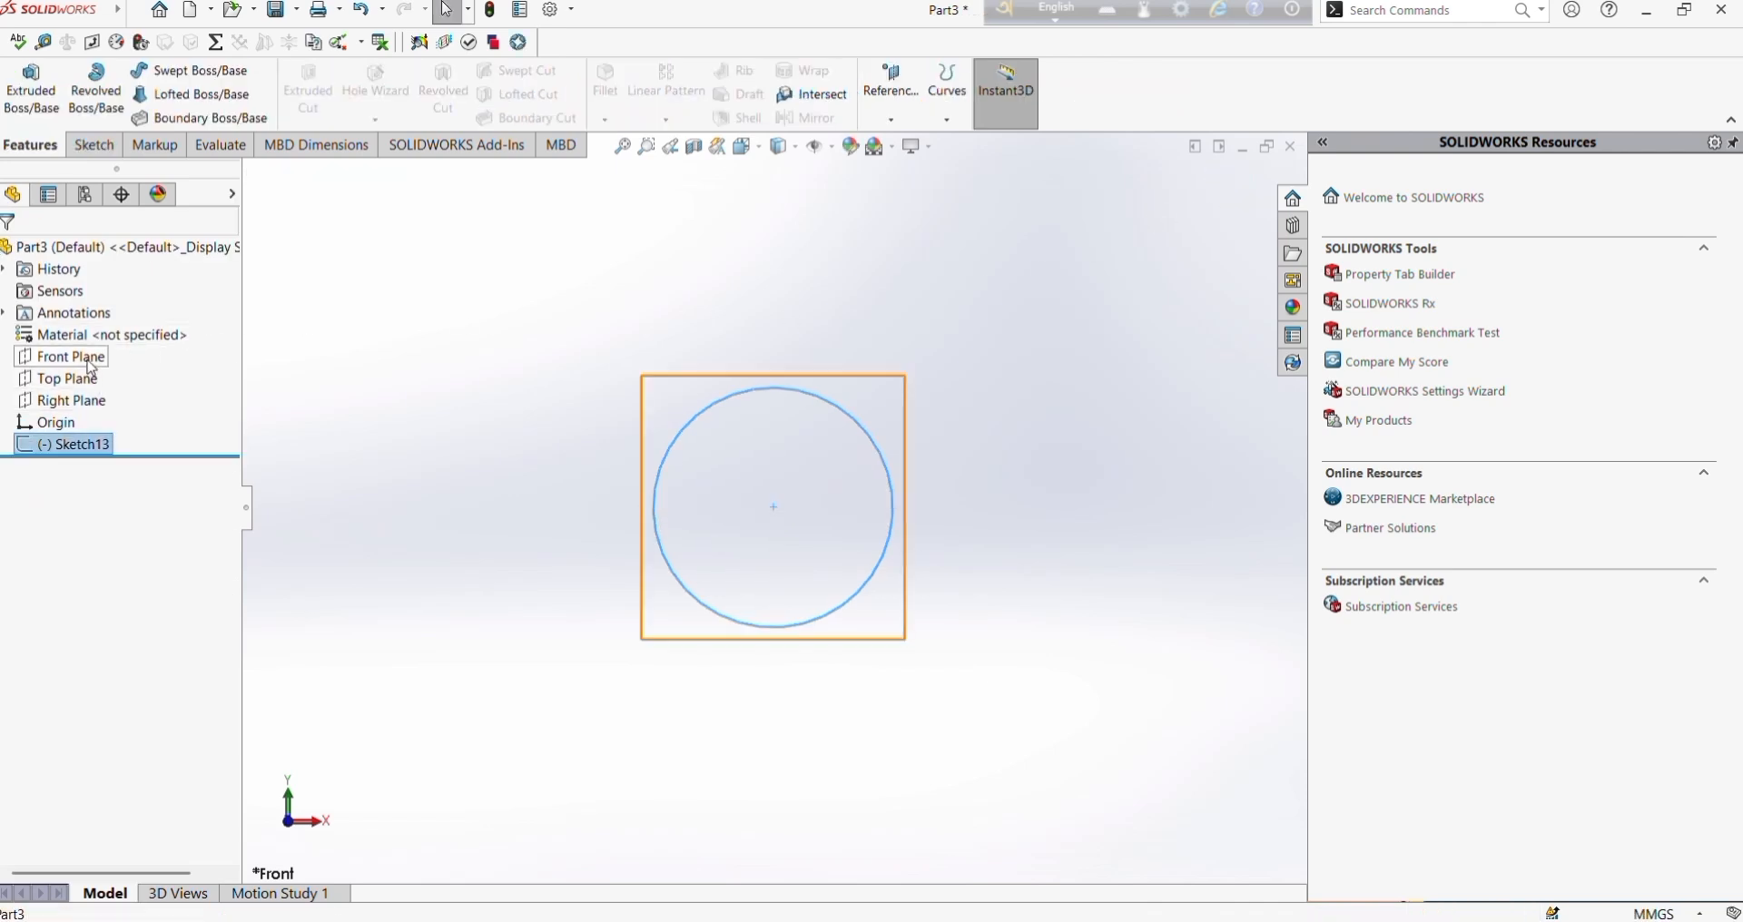
Create three reference planes spaced 40 mm apart from the Front Plane, with the offset direction not flipped.
{"action": "left_click", "coordinate": [72, 357]}
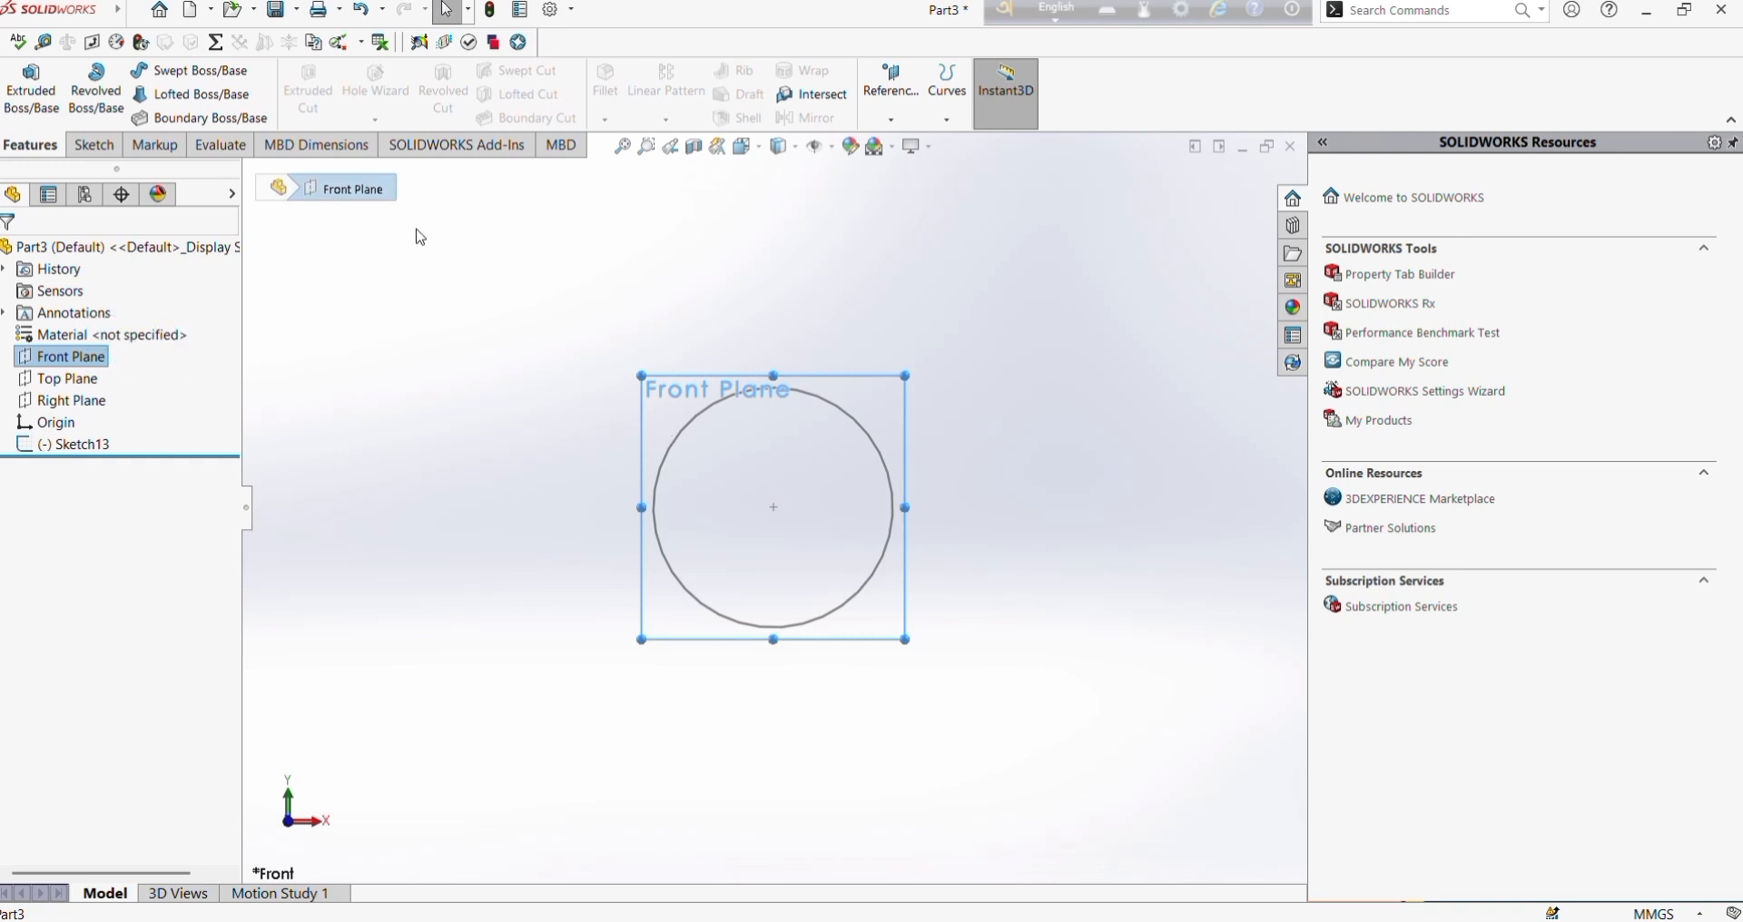
{"action": "left_click", "coordinate": [878, 114]}
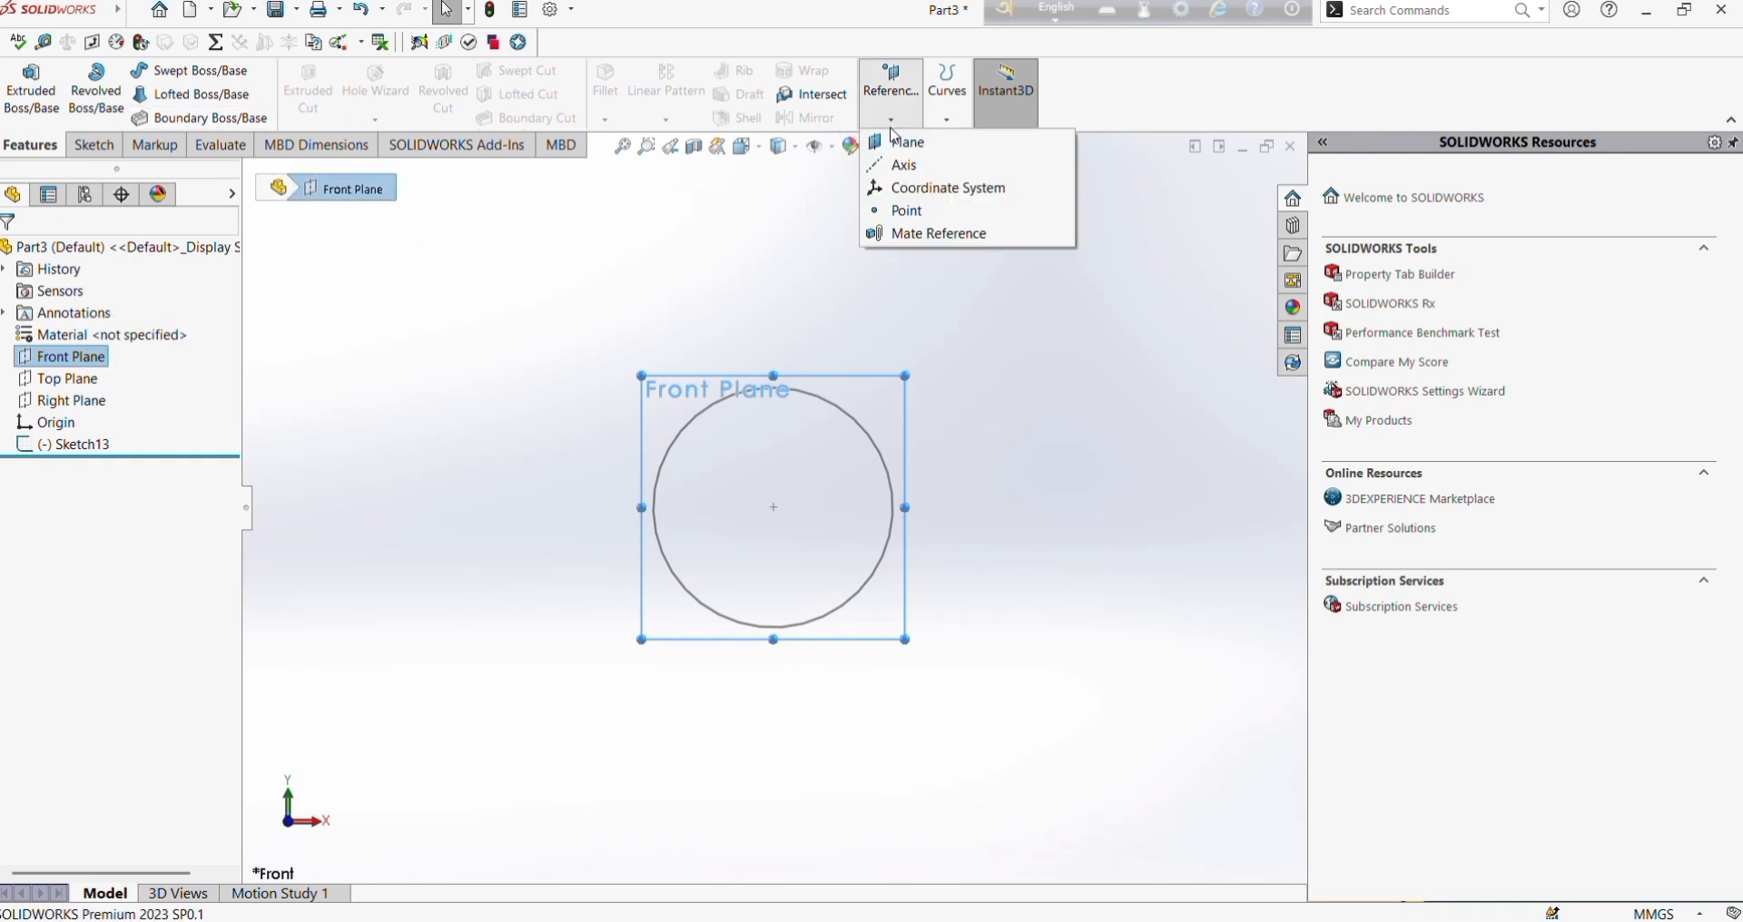
{"action": "left_click", "coordinate": [898, 142]}
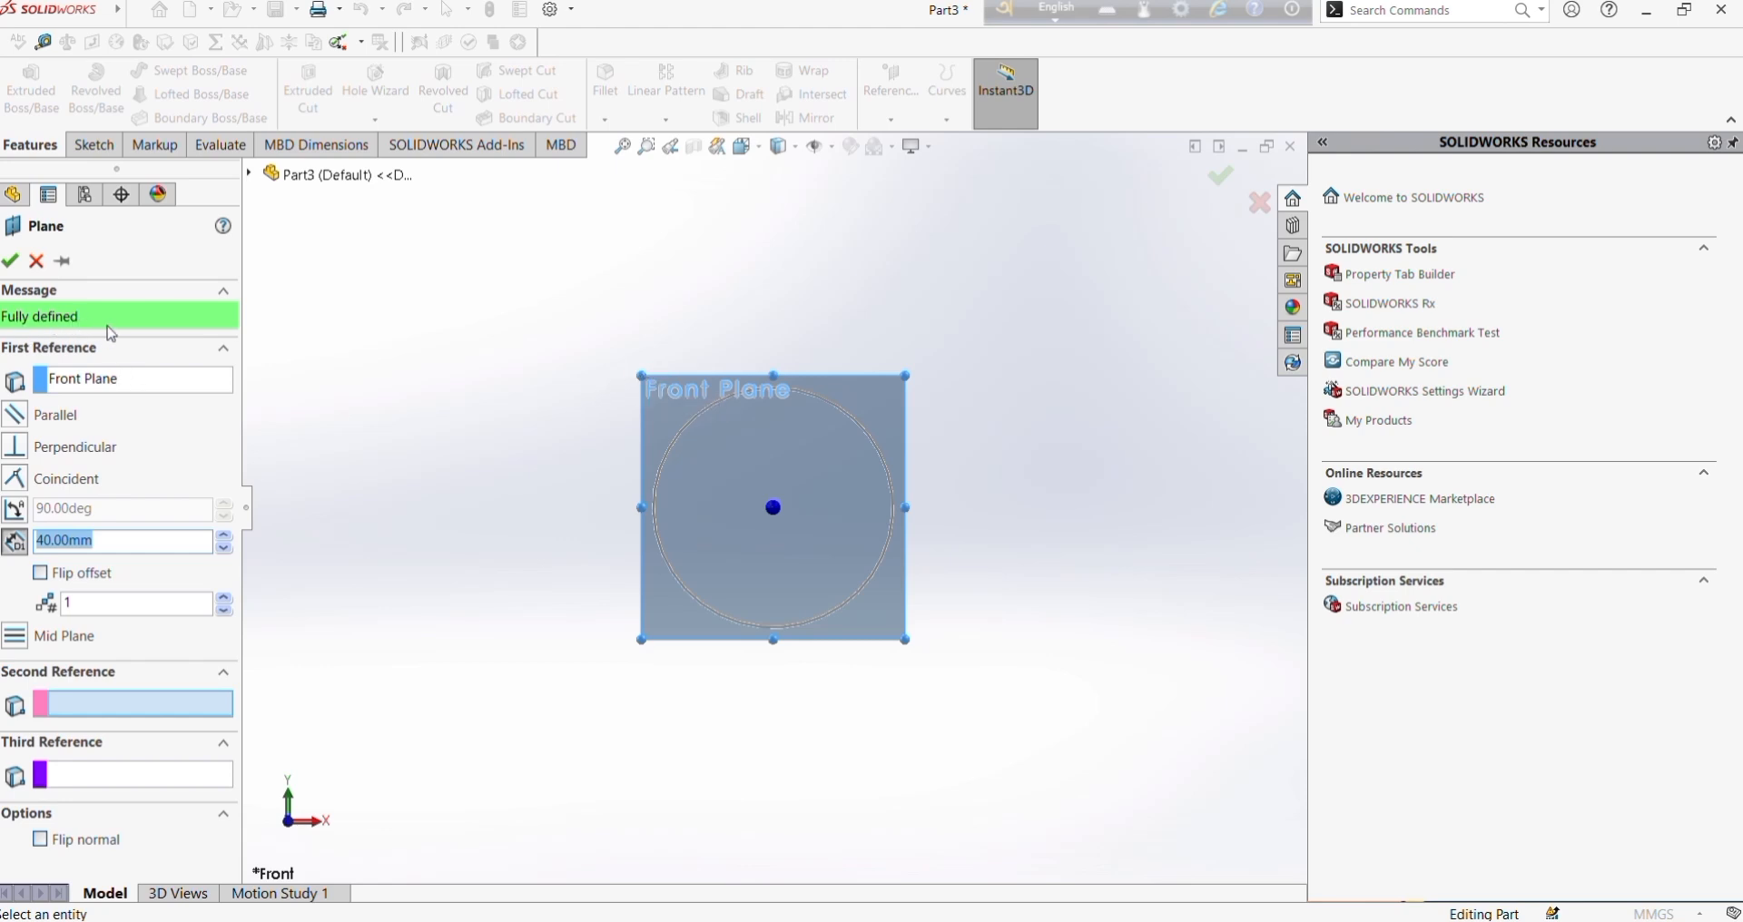
{"action": "middle_click_drag", "start_coordinate": [483, 436], "coordinate": [565, 191]}
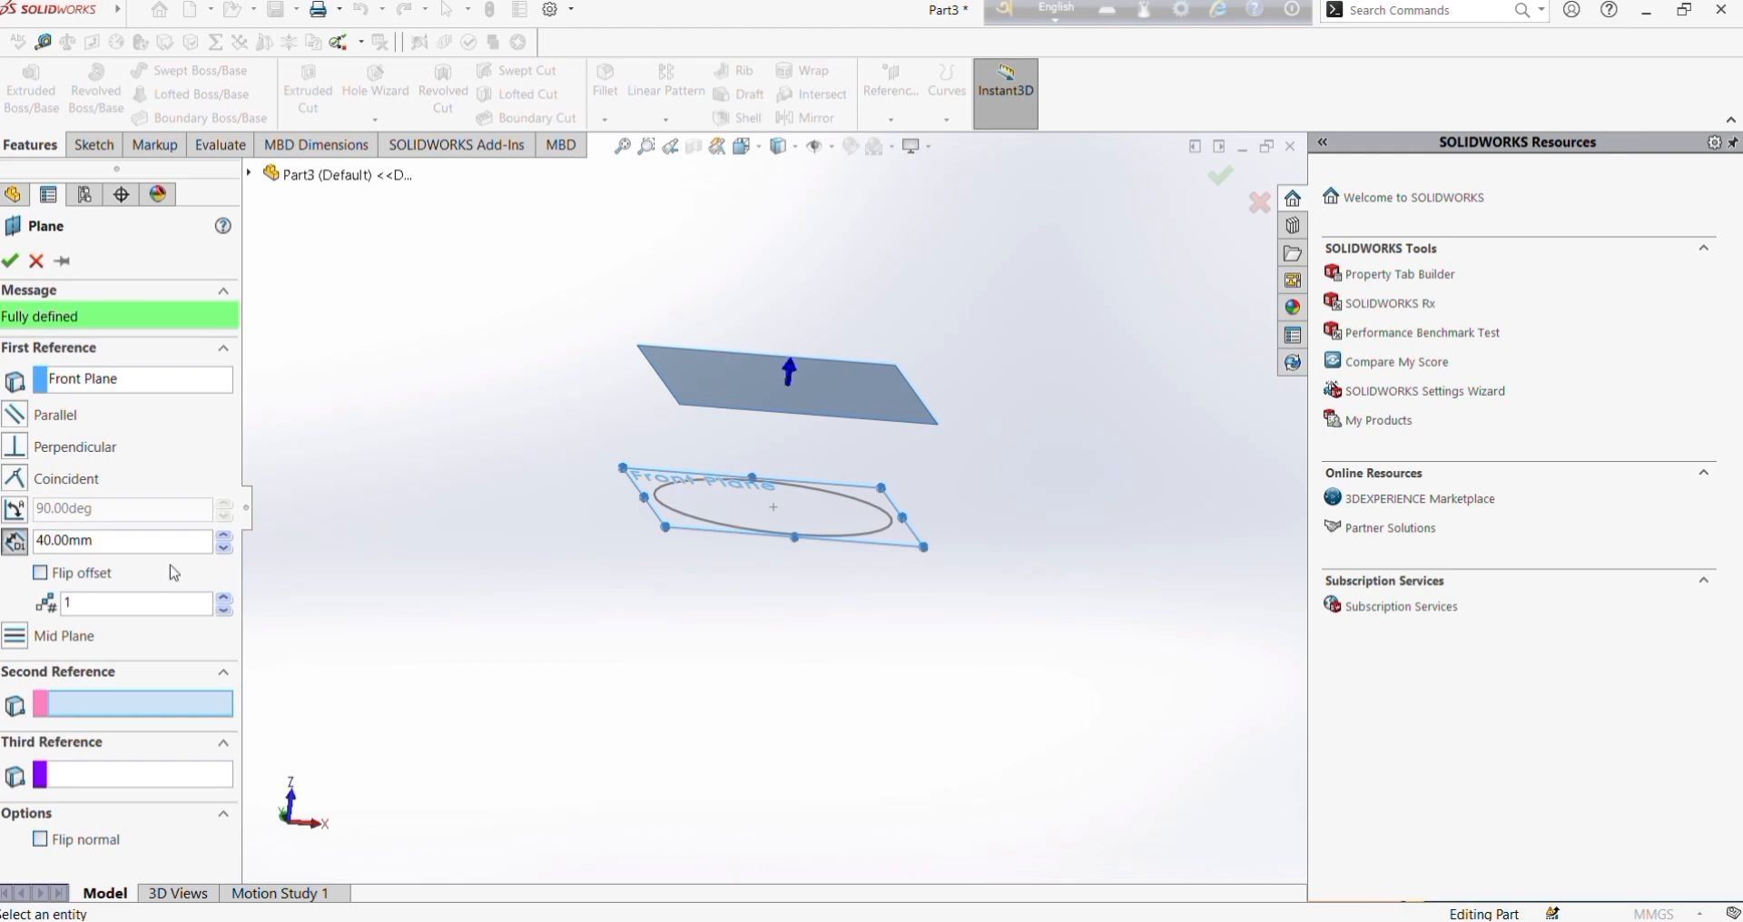
{"action": "left_click", "coordinate": [41, 575]}
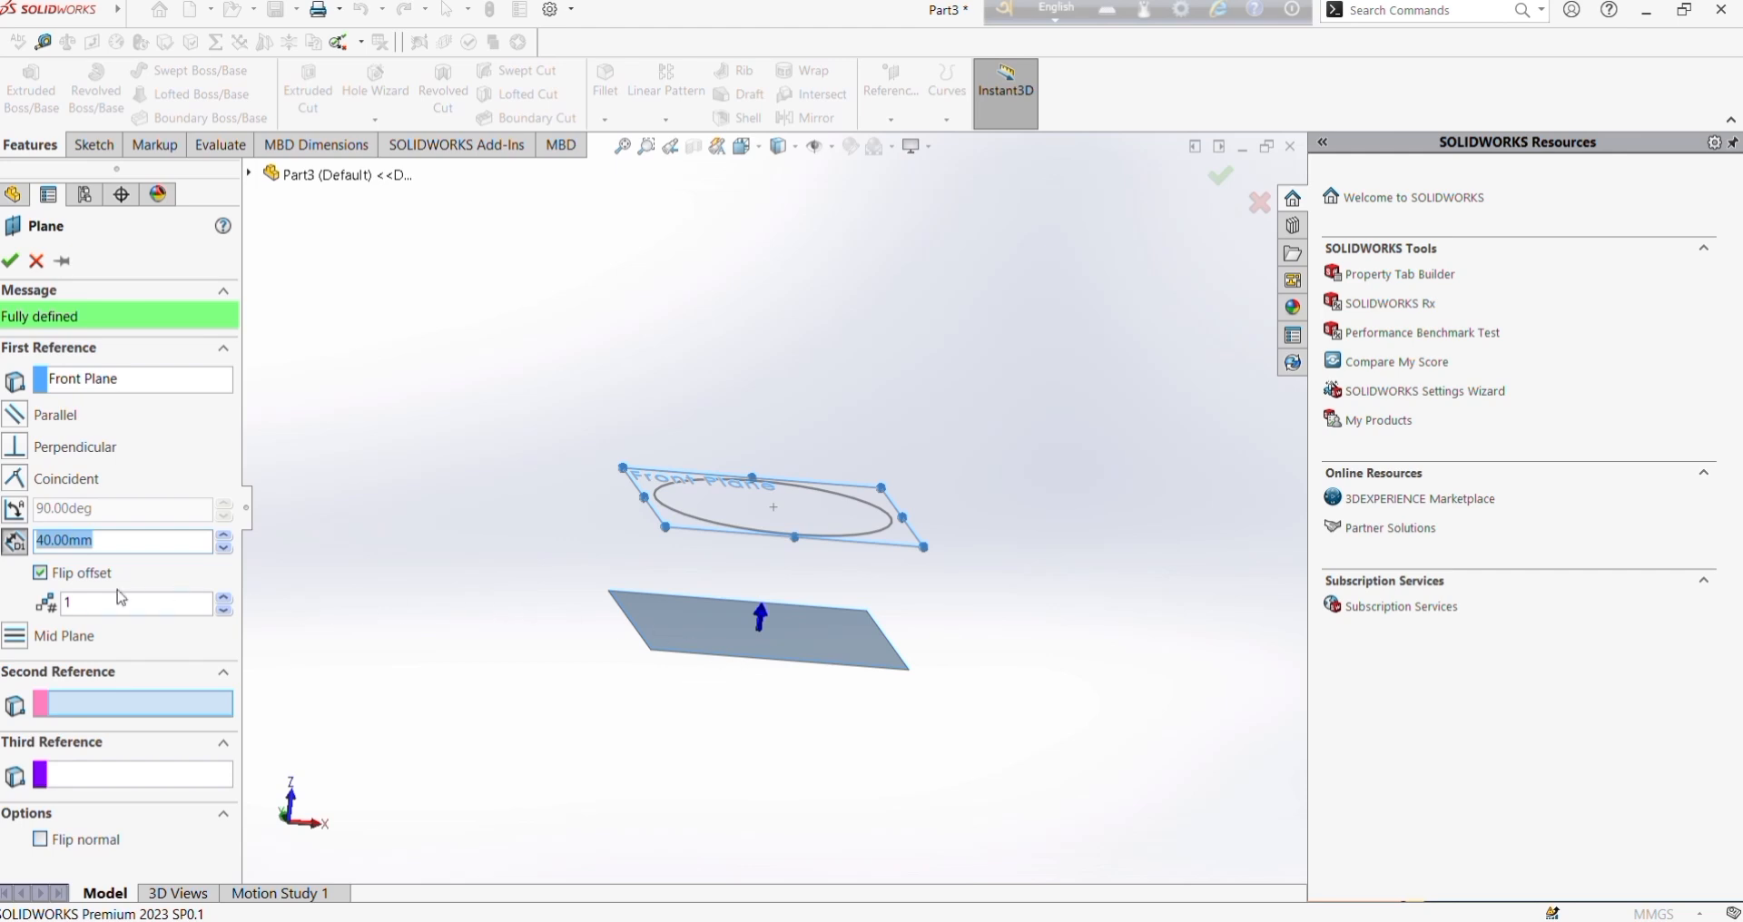
{"action": "left_click", "coordinate": [40, 575]}
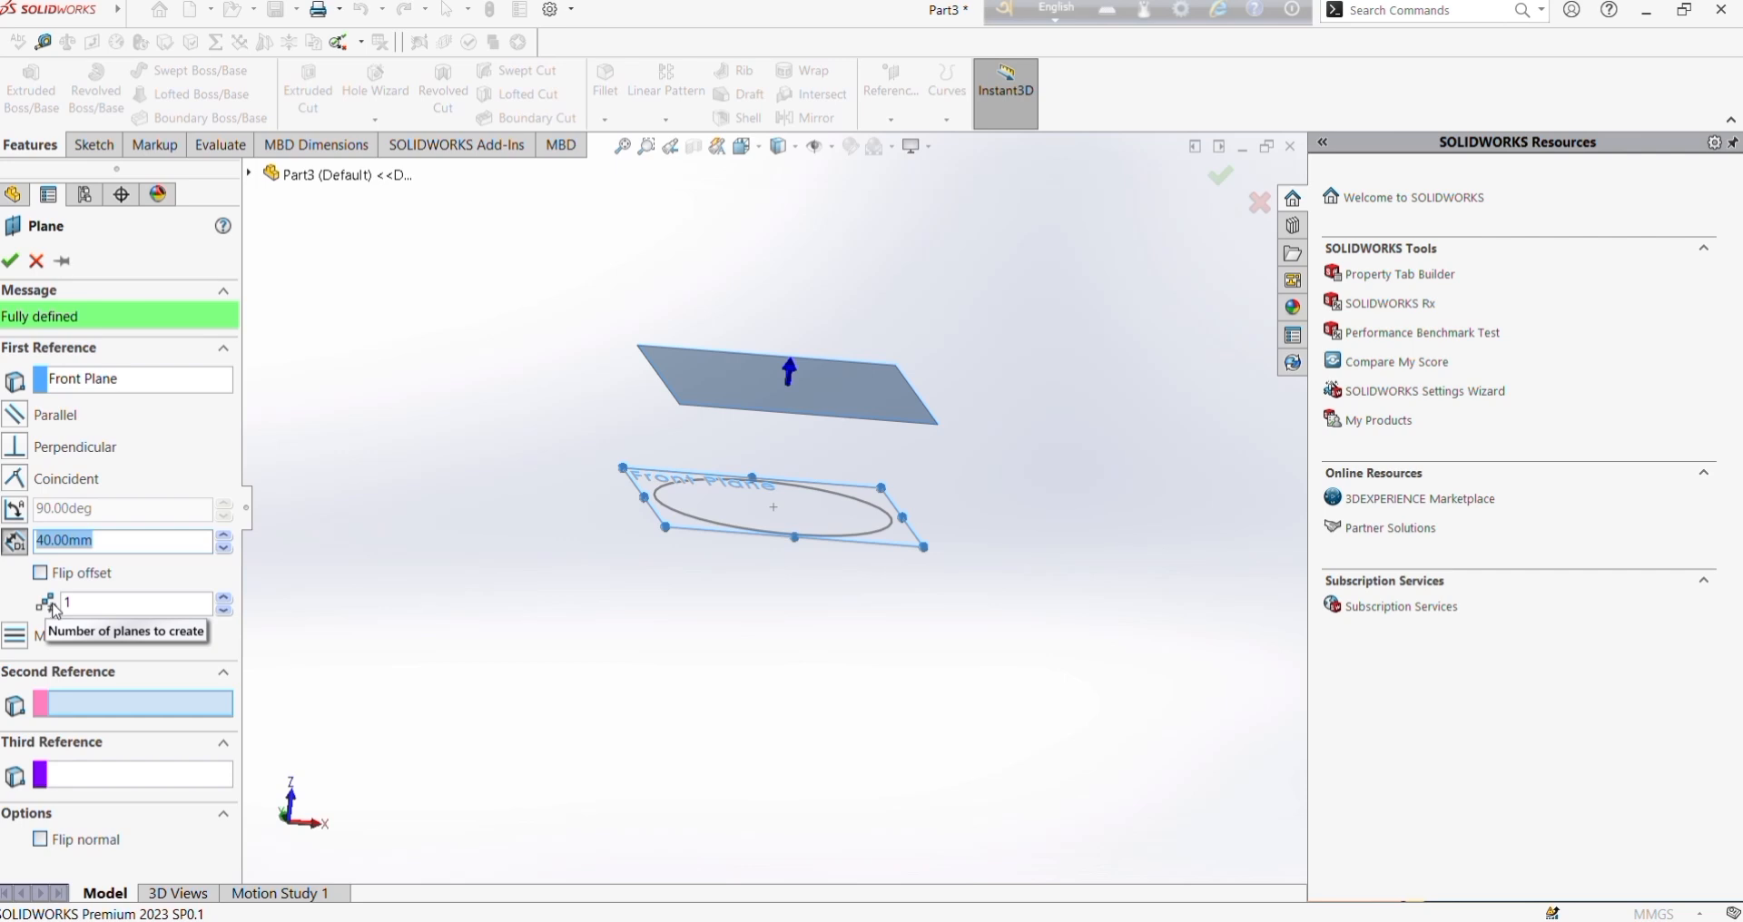
{"action": "left_click", "coordinate": [224, 601]}
{"action": "left_click", "coordinate": [224, 601]}
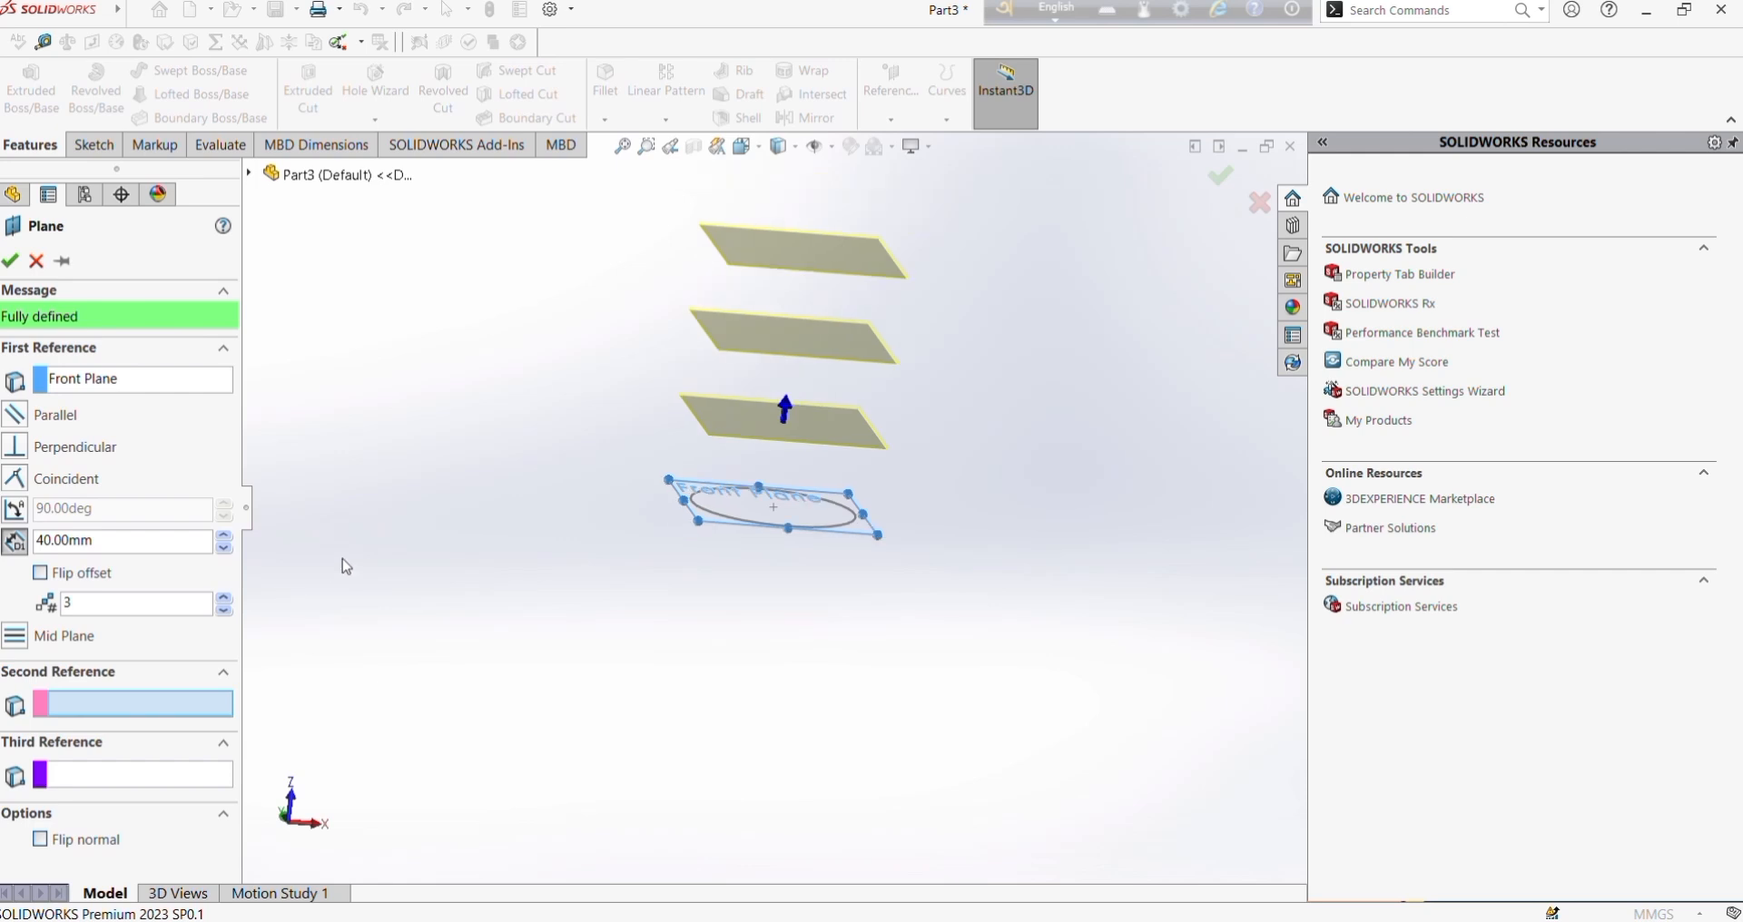
{"action": "left_click", "coordinate": [42, 574]}
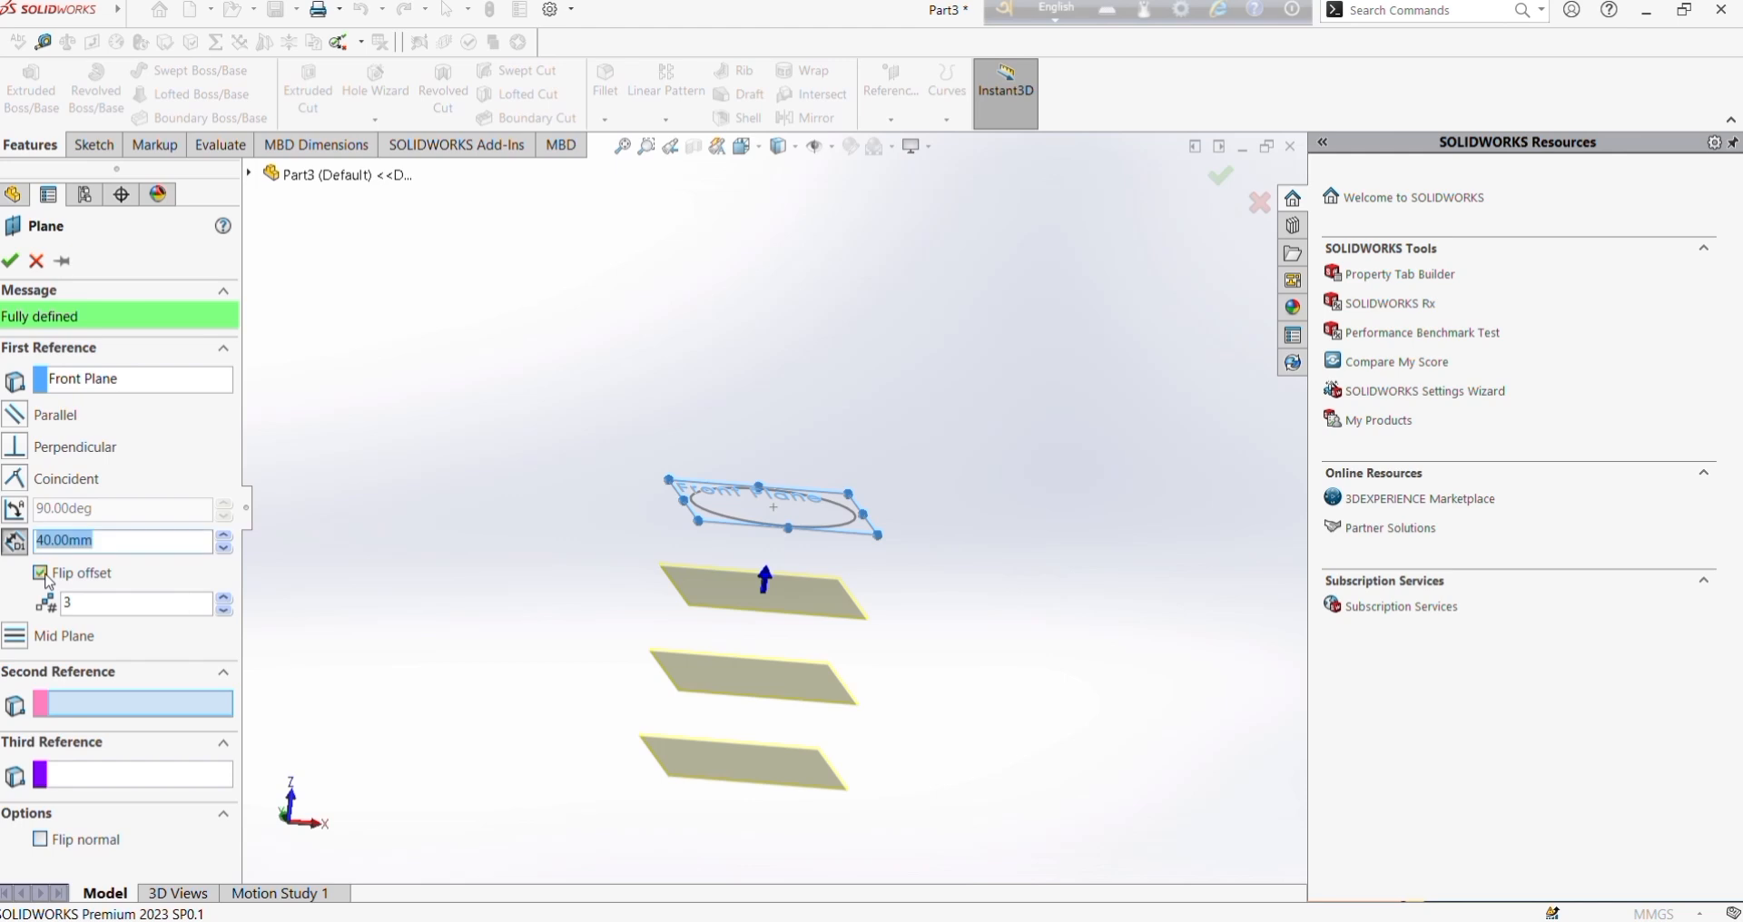
{"action": "left_click", "coordinate": [41, 574]}
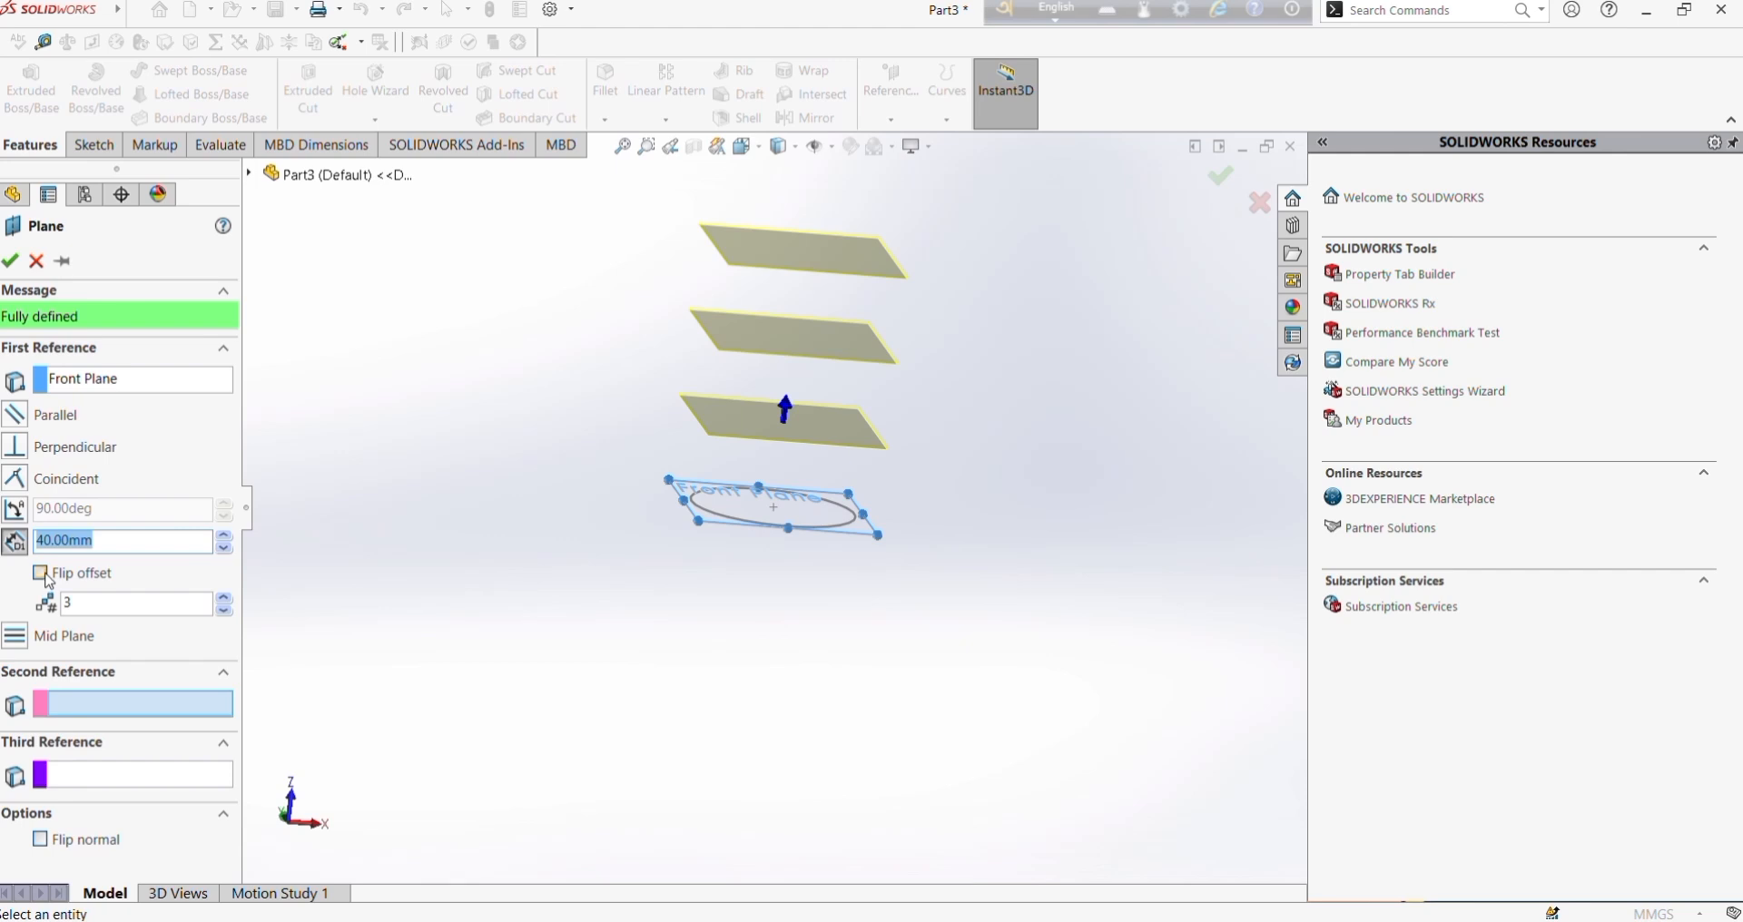
{"action": "middle_click_drag", "start_coordinate": [463, 446], "coordinate": [417, 454]}
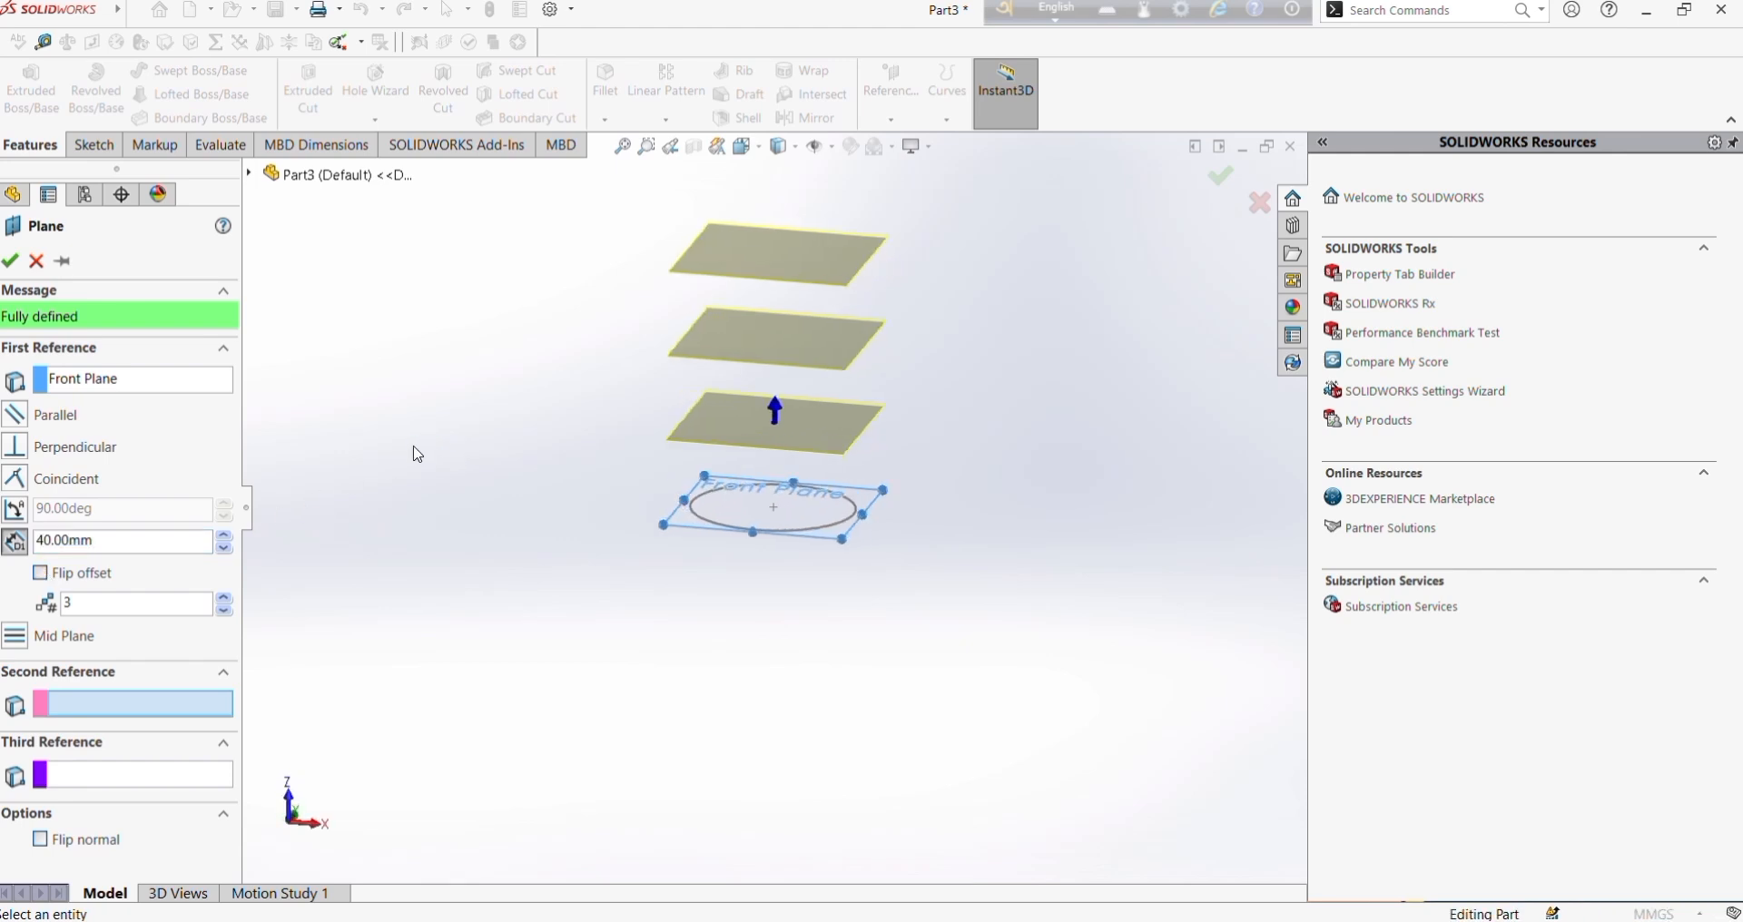
{"action": "left_click", "coordinate": [11, 260]}
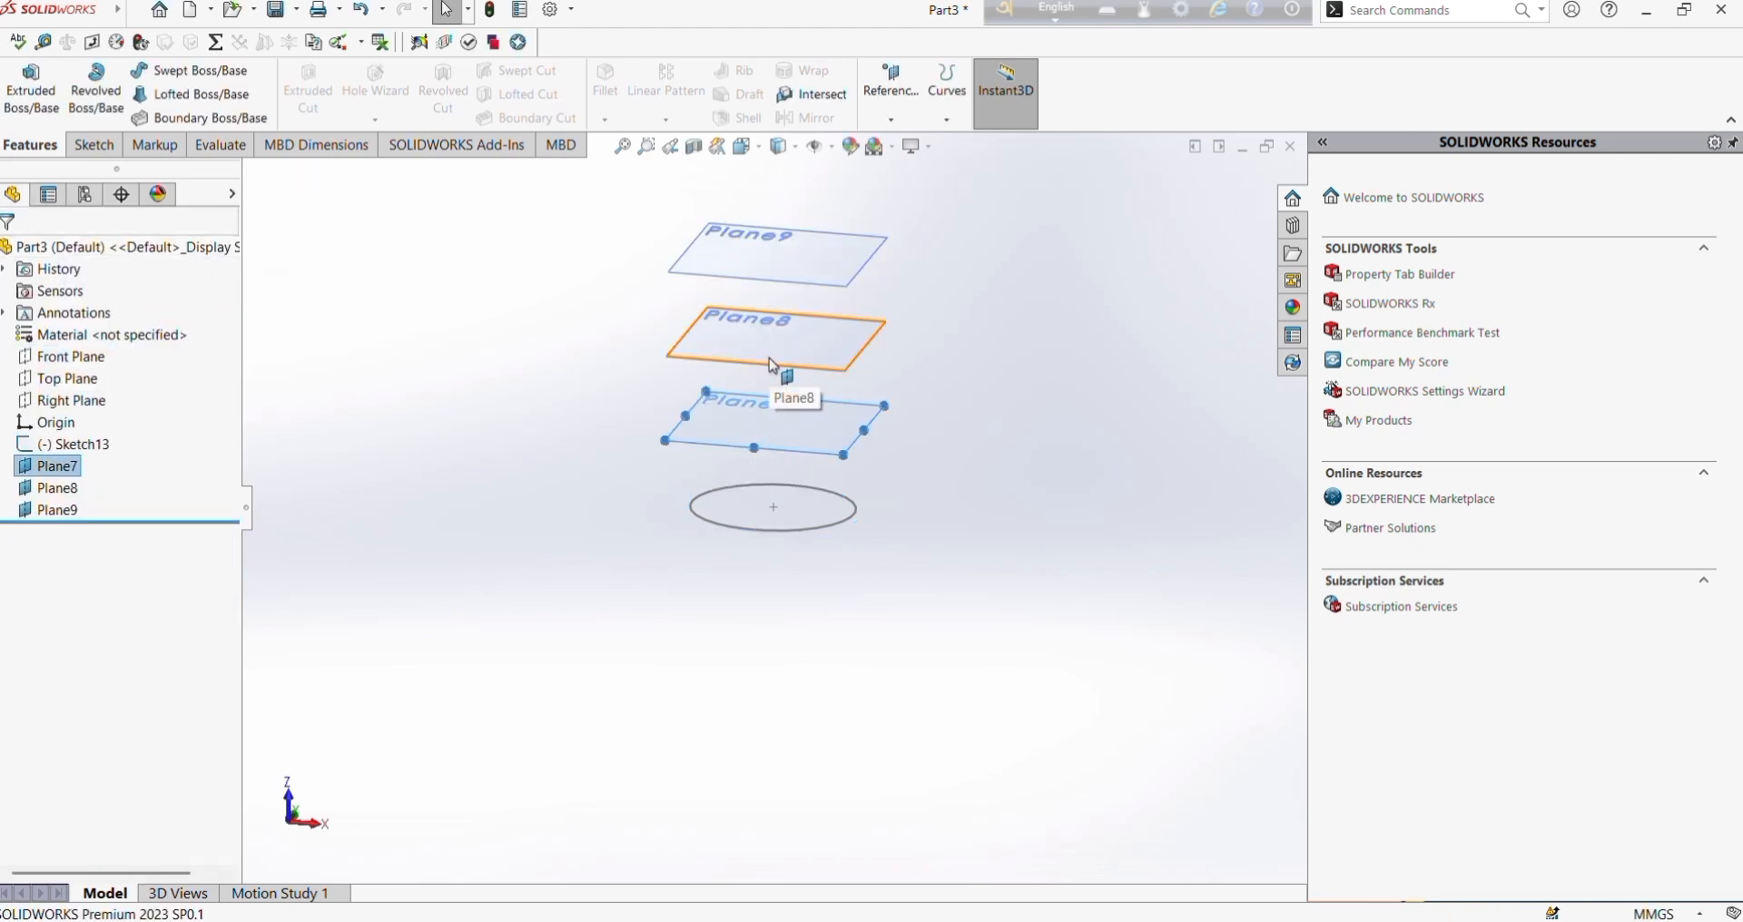
Sketch a circle of about 16 mm radius centred on the origin on Plane9, the farthest offset plane, and close the sketch.
{"action": "scroll", "coordinate": [774, 368], "scroll_direction": "down", "scroll_amount": 2}
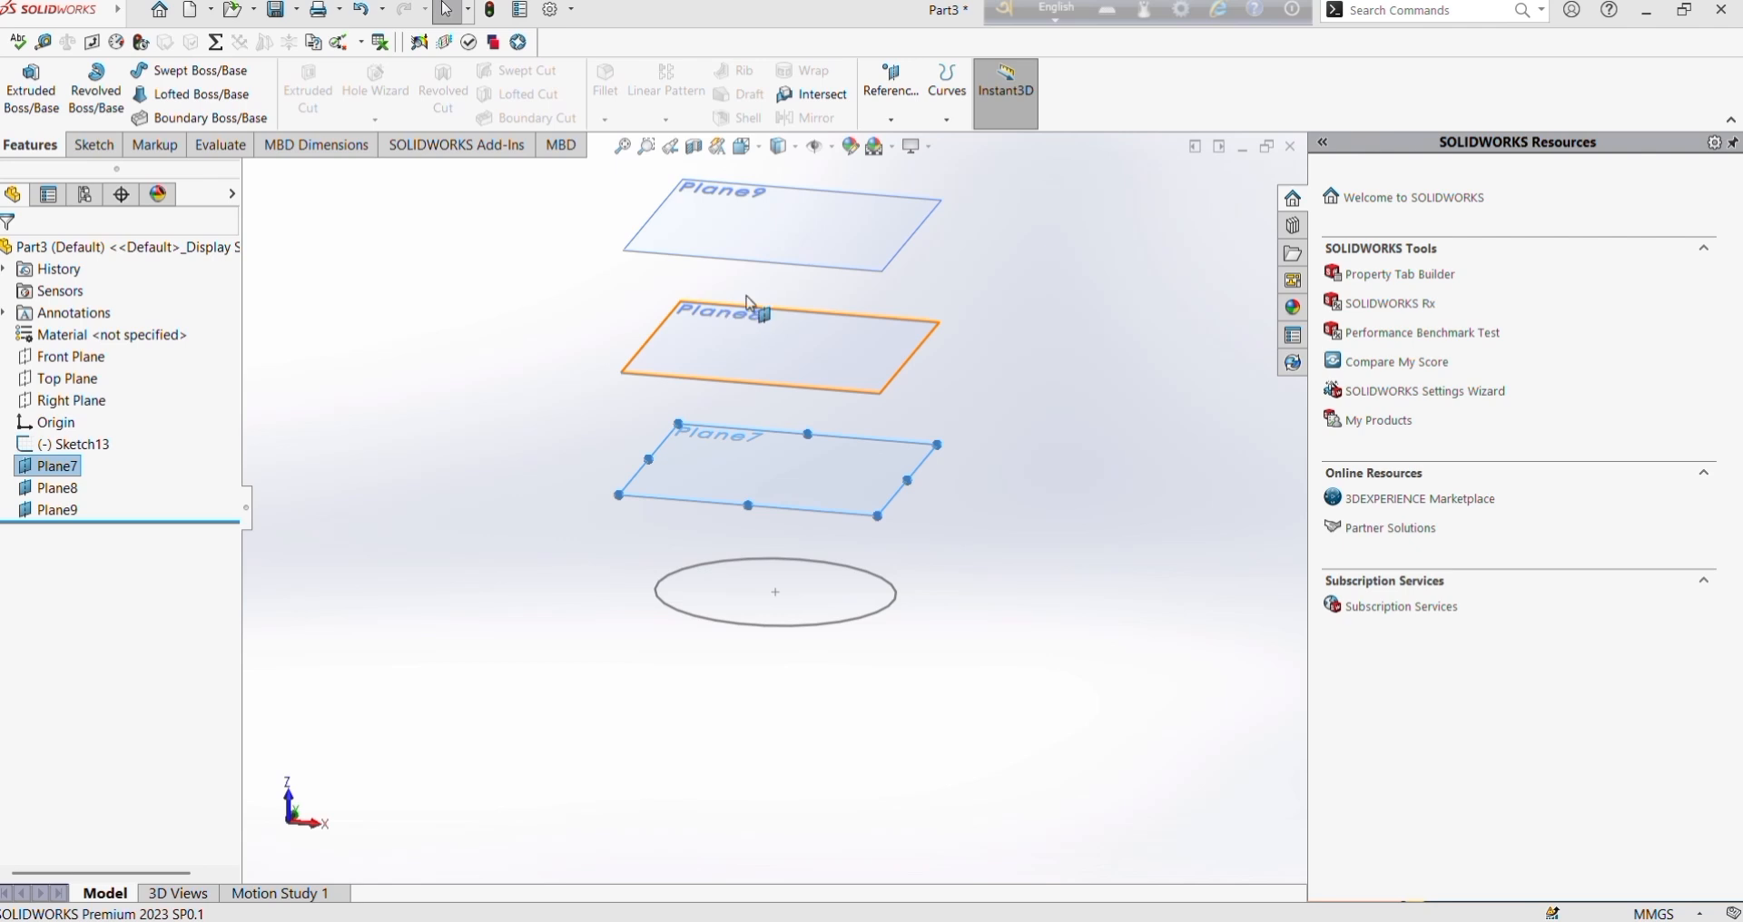
{"action": "left_click", "coordinate": [789, 260]}
{"action": "left_click", "coordinate": [864, 208]}
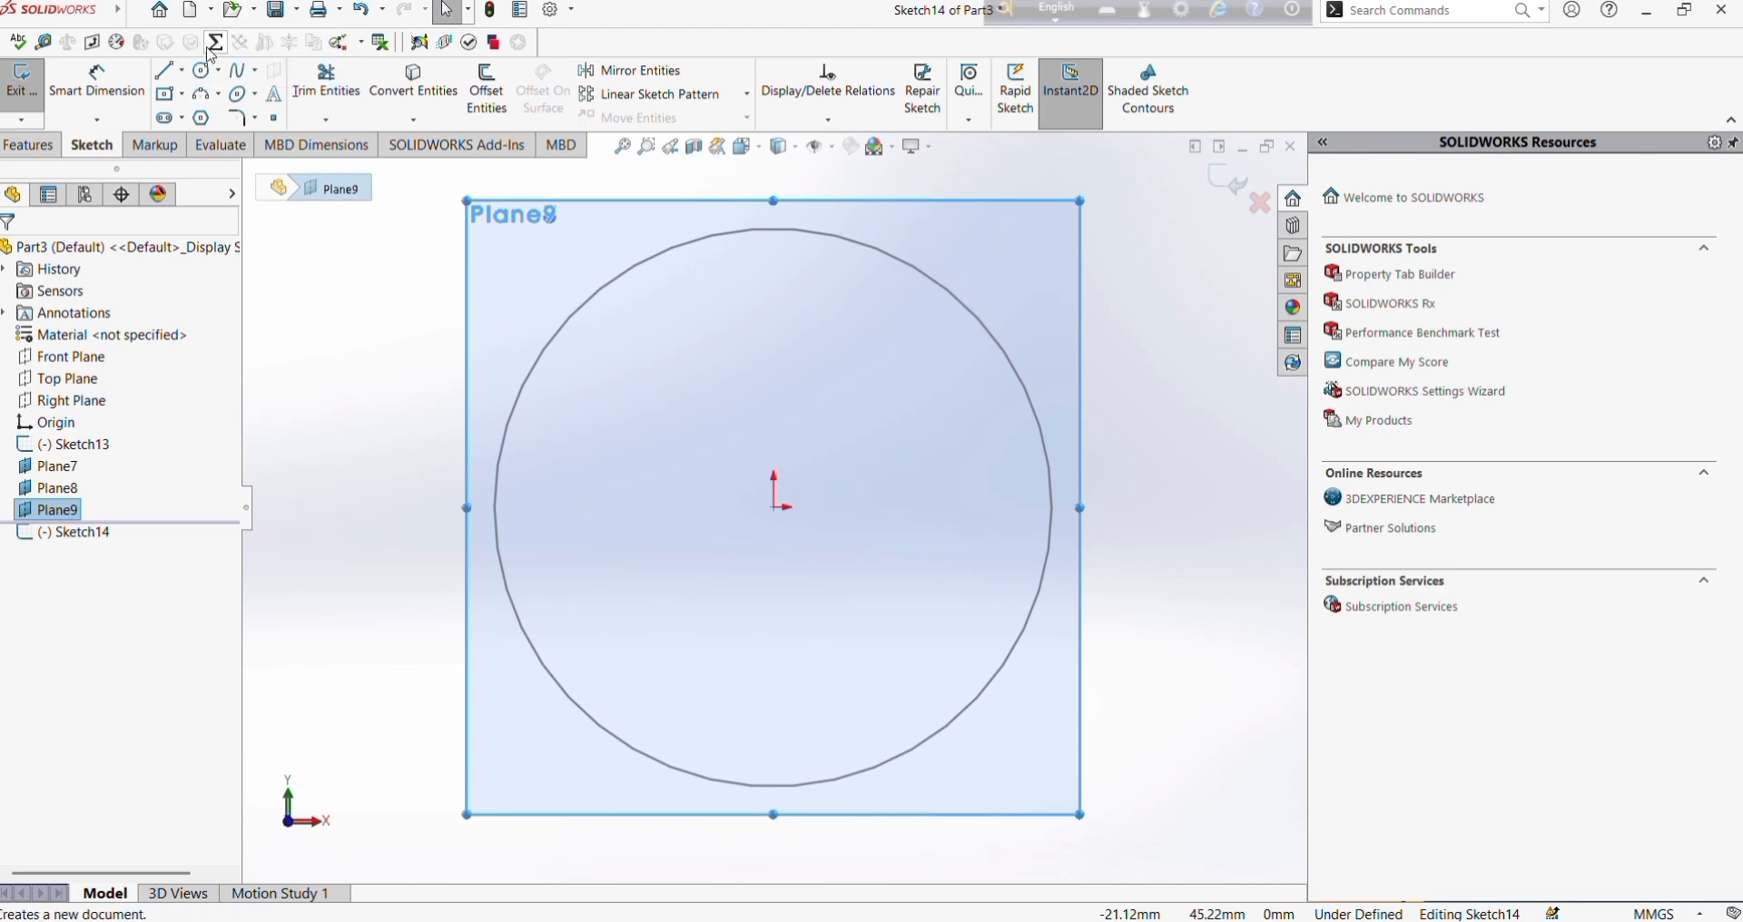
{"action": "left_click", "coordinate": [202, 70]}
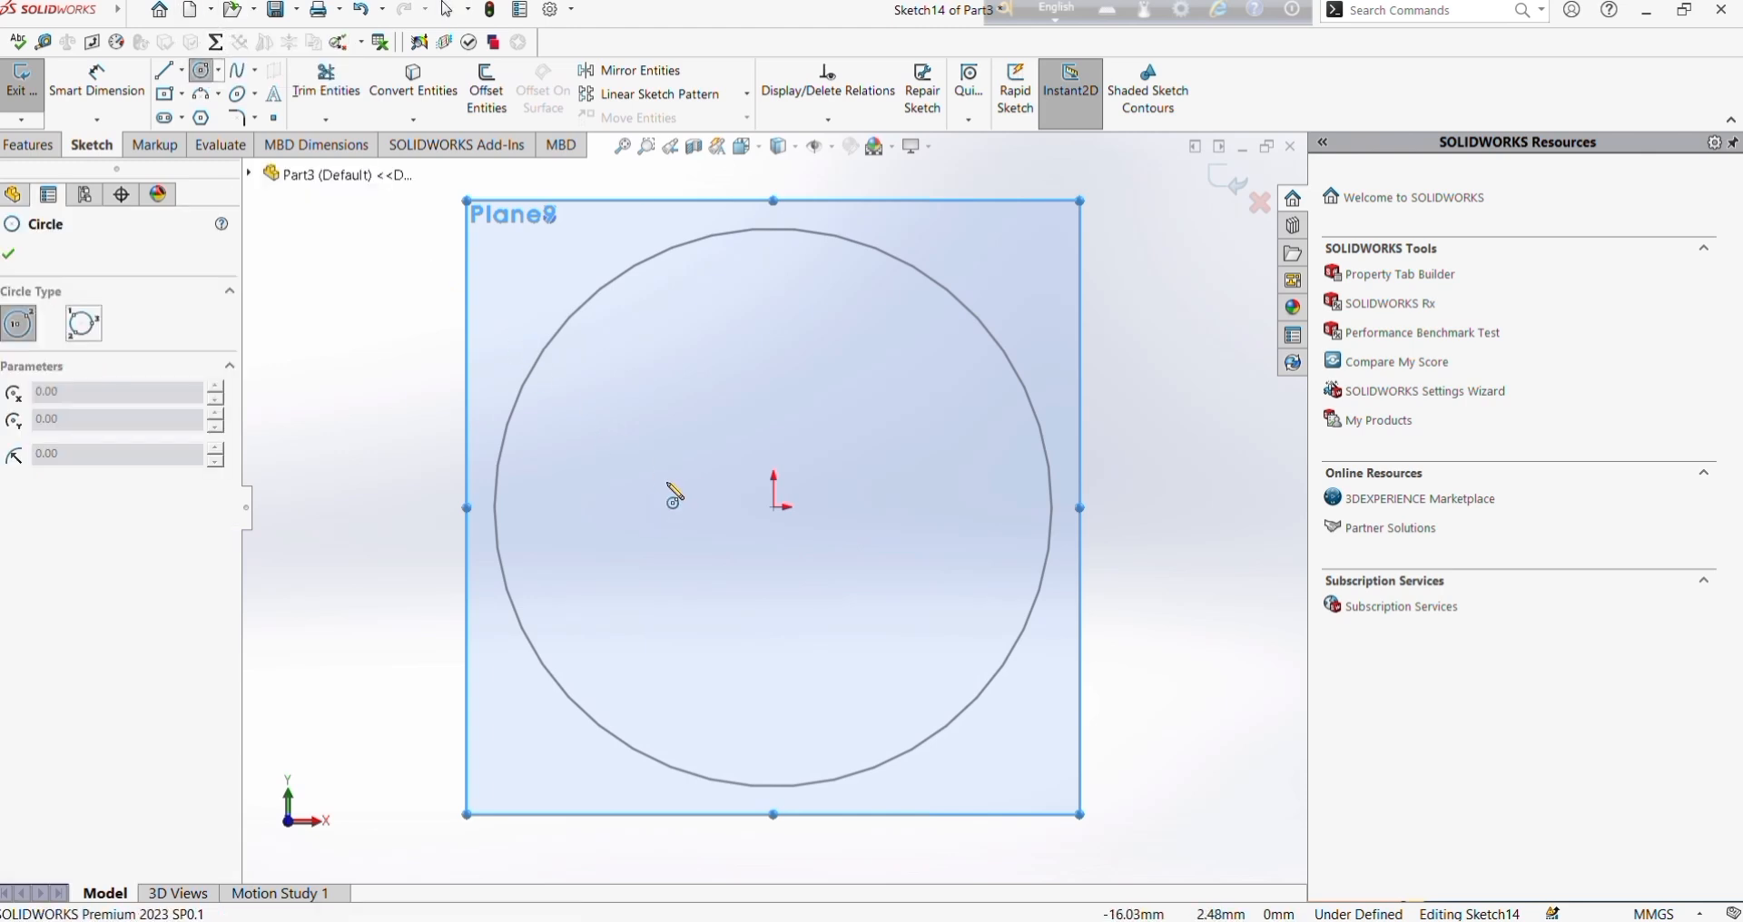
{"action": "left_click", "coordinate": [773, 507]}
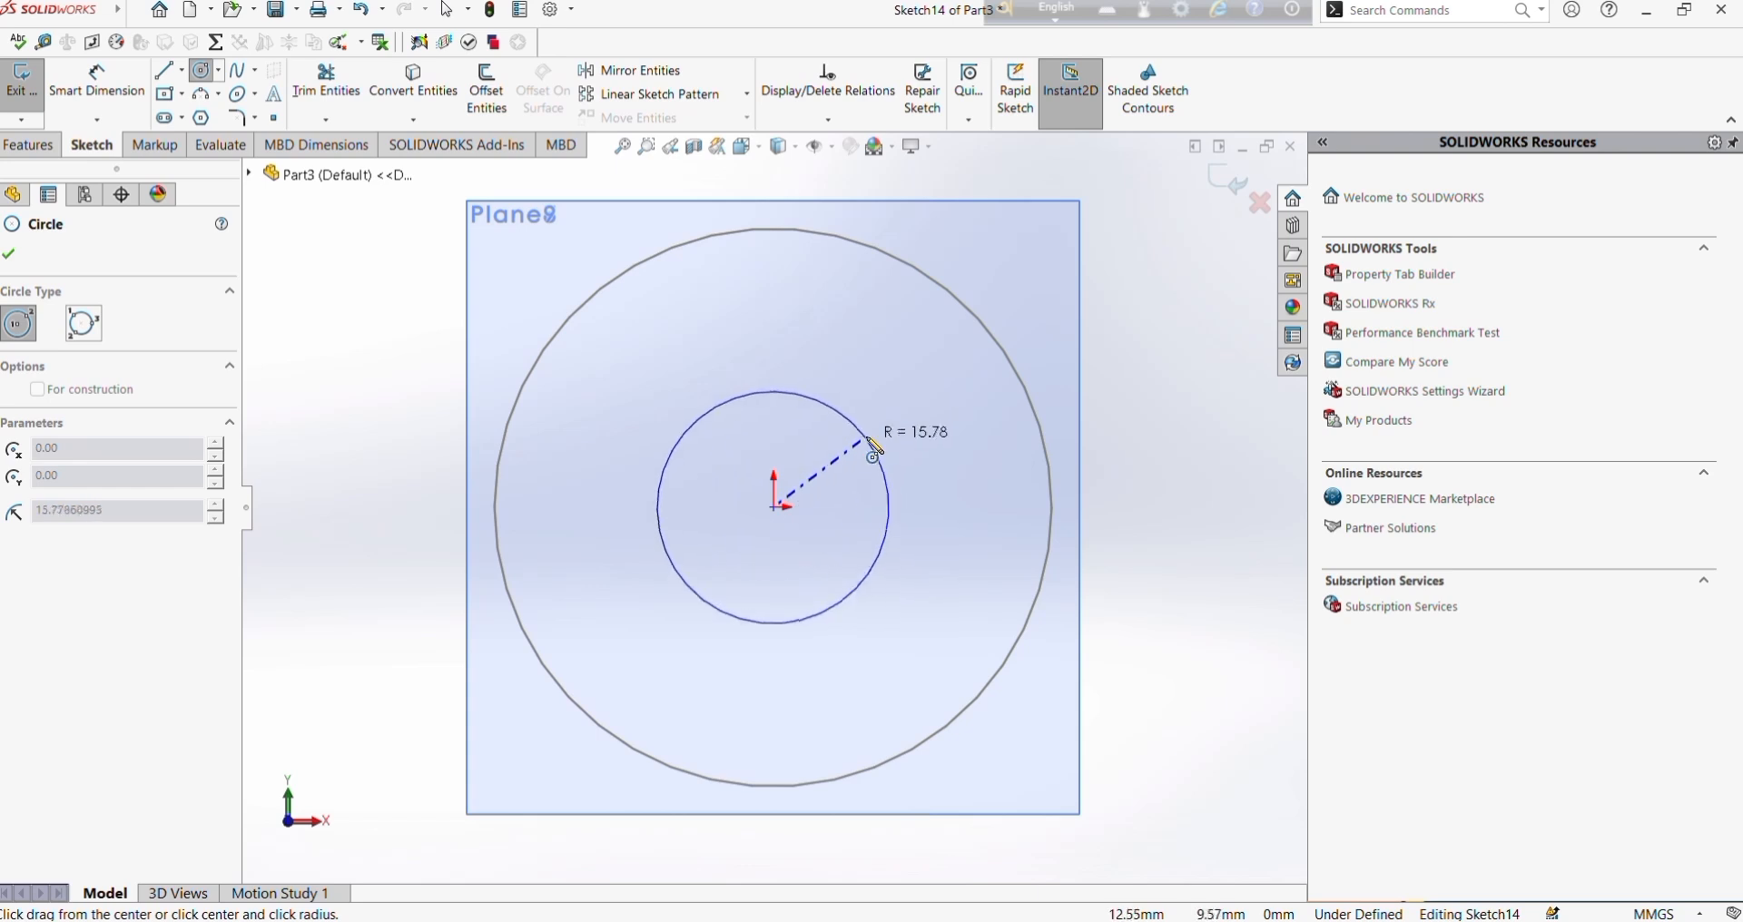
{"action": "left_click", "coordinate": [869, 439]}
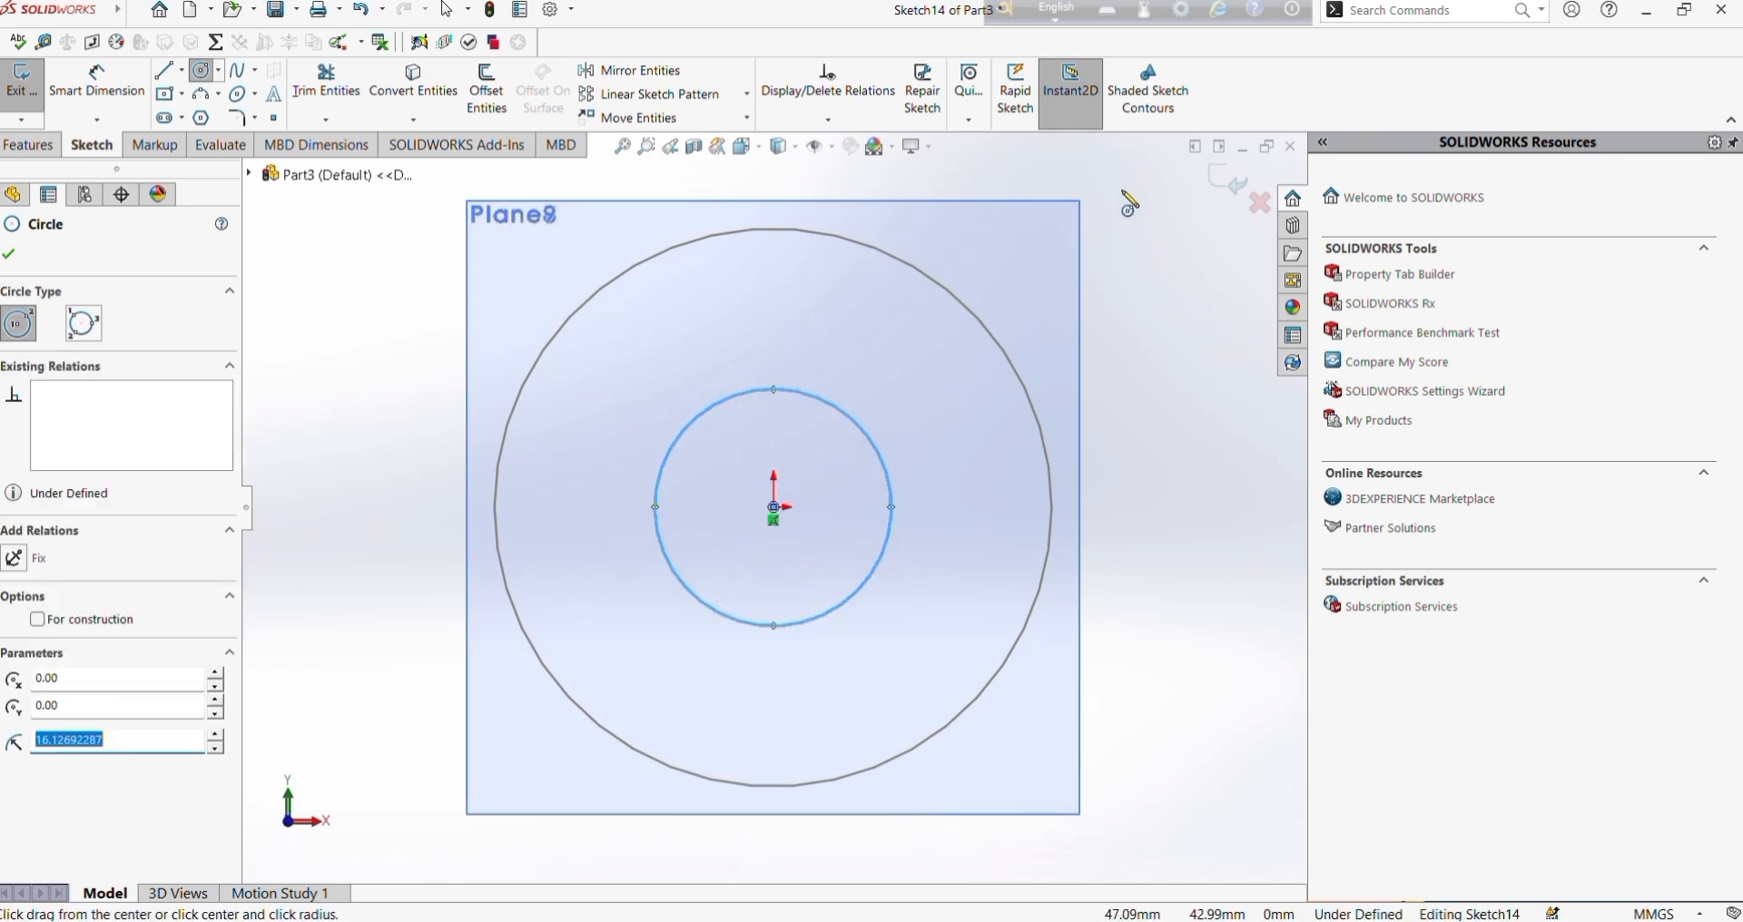
{"action": "left_click", "coordinate": [1227, 181]}
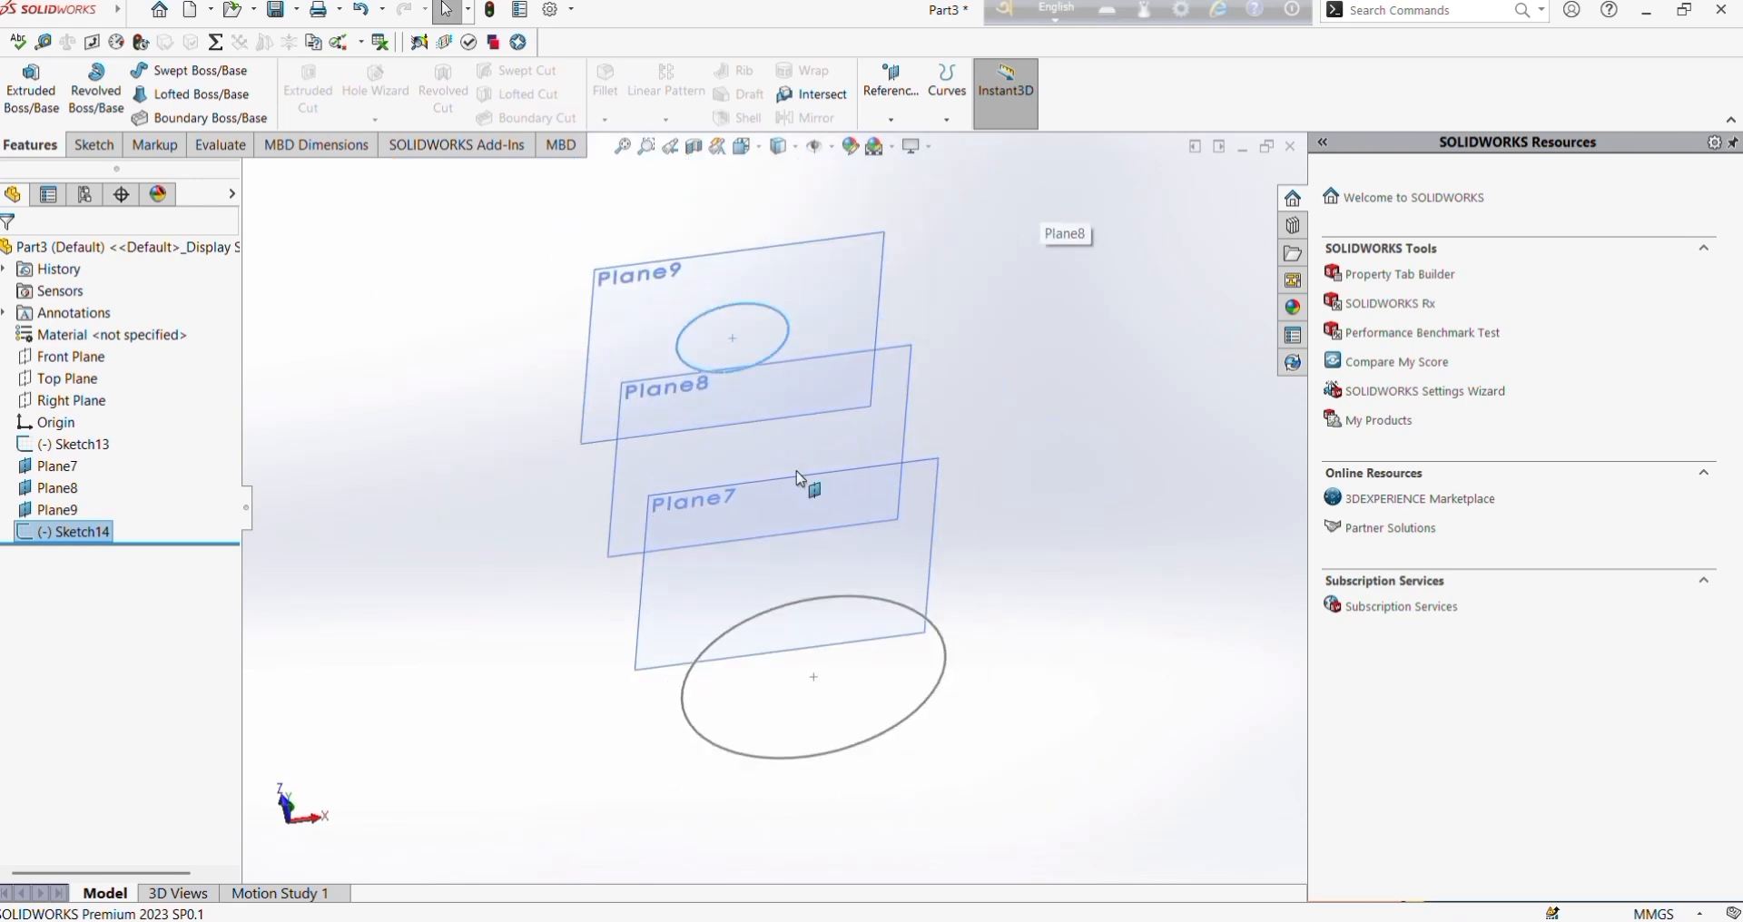
Sketch a center rectangle of about 42.5 by 36.3 mm at the origin on Plane8, the middle offset plane, and close the sketch.
{"action": "middle_click_drag", "start_coordinate": [778, 360], "coordinate": [802, 290]}
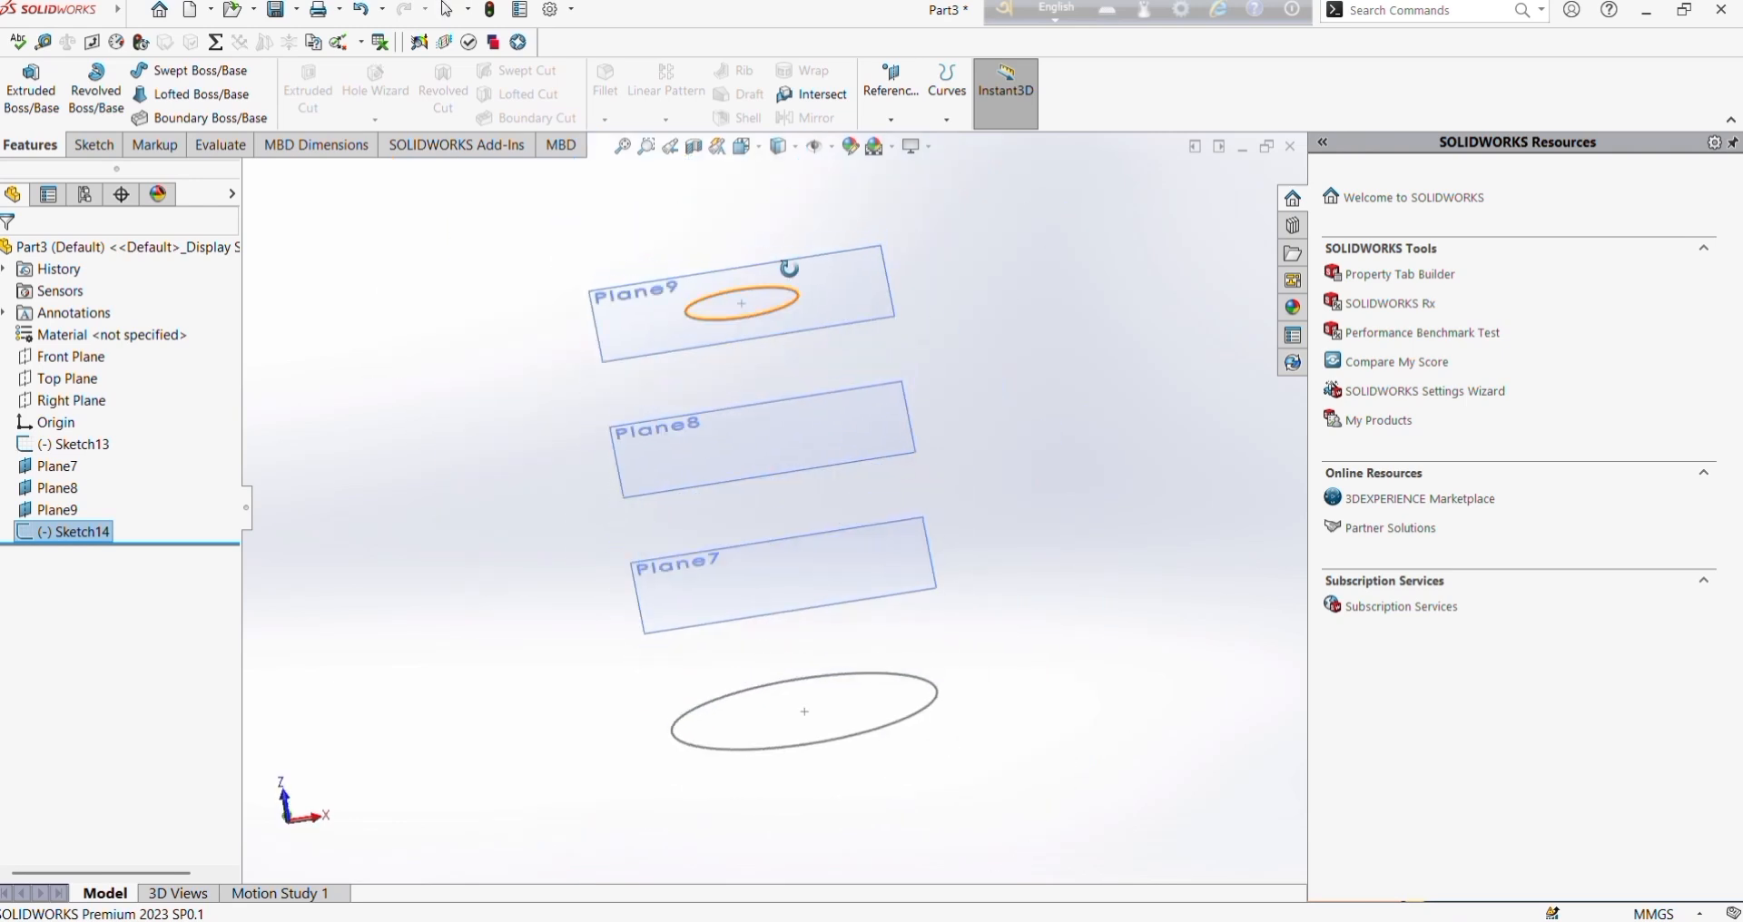
{"action": "left_click", "coordinate": [764, 459]}
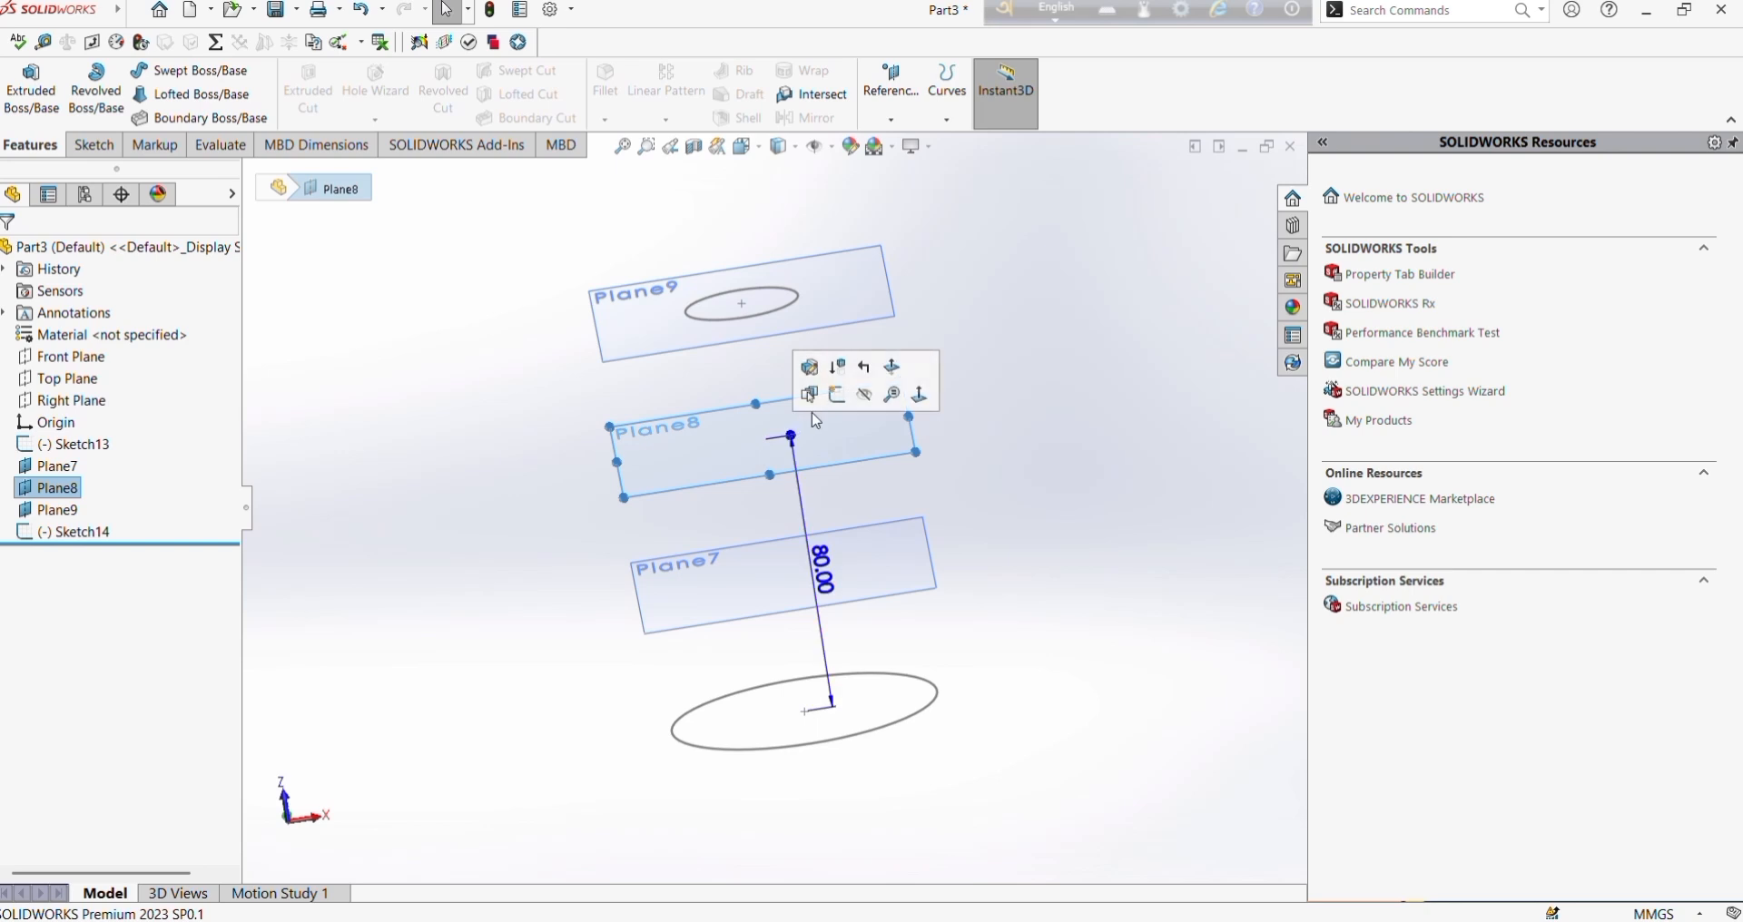
{"action": "left_click", "coordinate": [836, 395]}
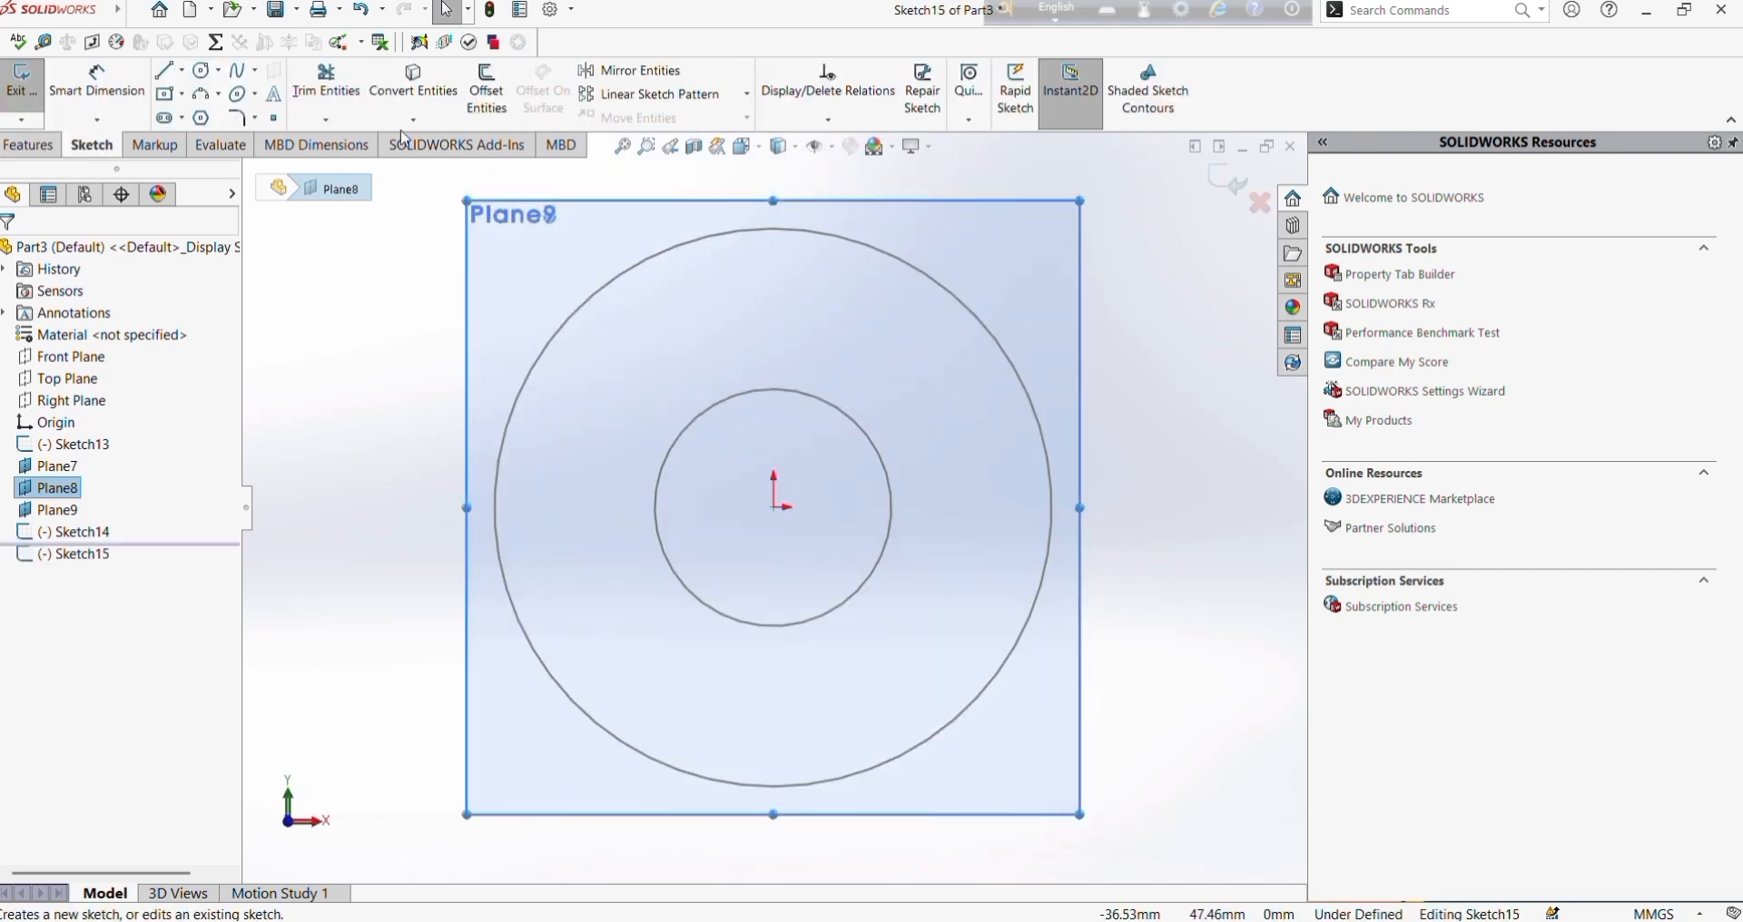
{"action": "left_click", "coordinate": [179, 98]}
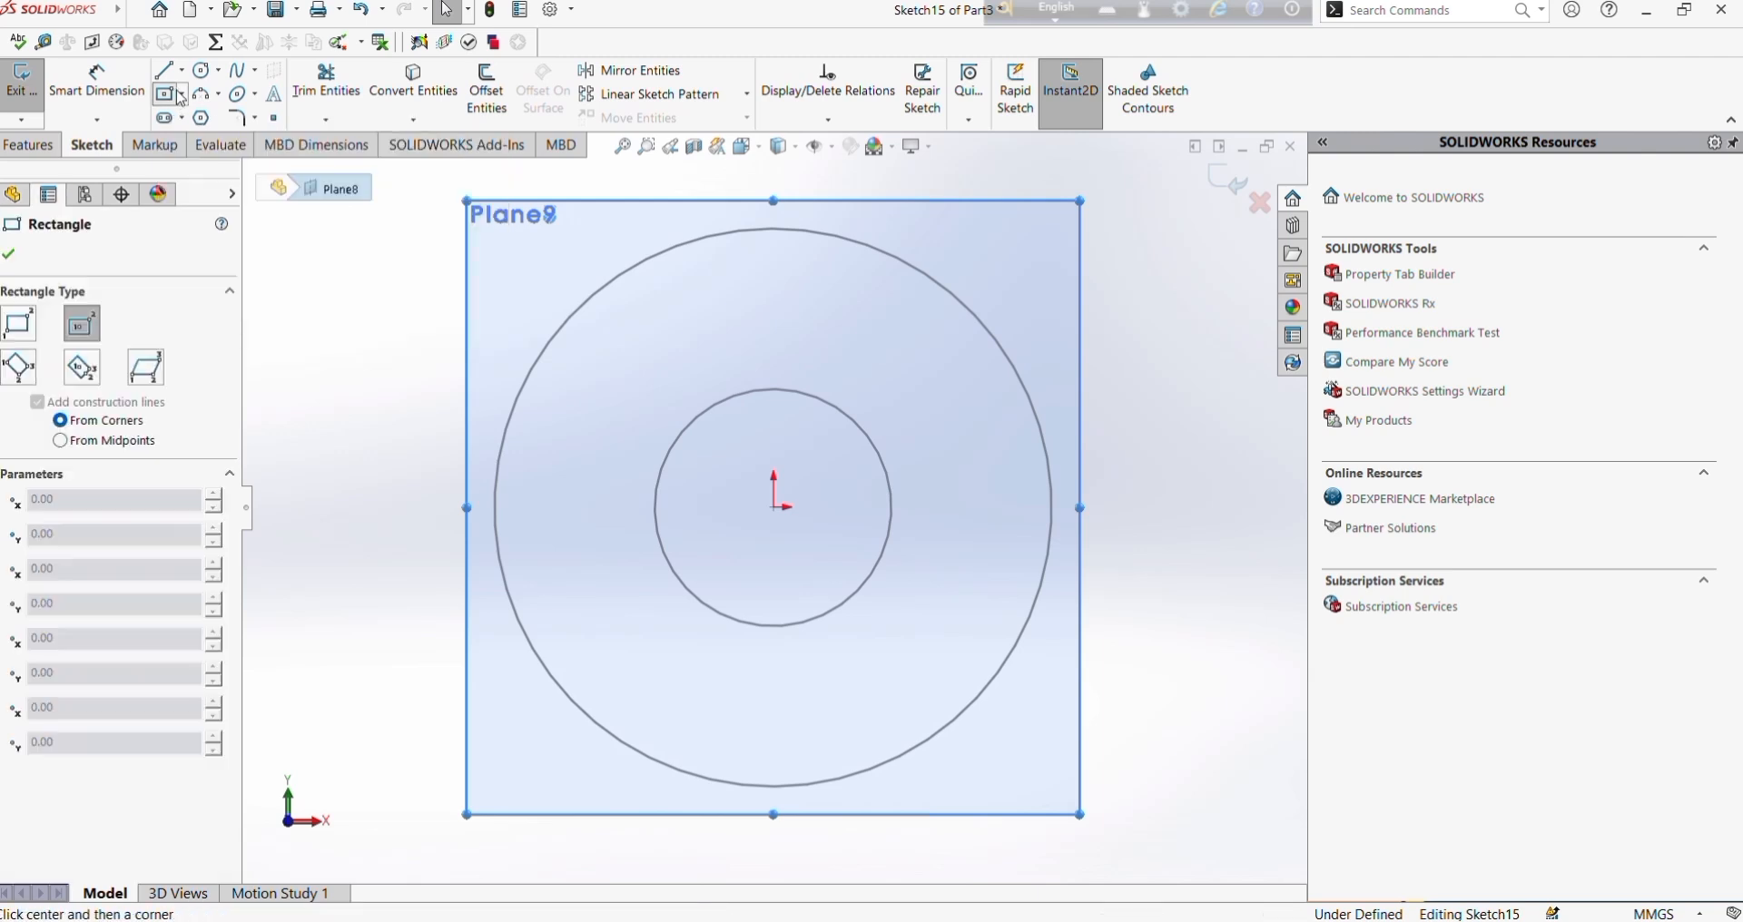
{"action": "left_click", "coordinate": [774, 508]}
{"action": "left_click", "coordinate": [928, 639]}
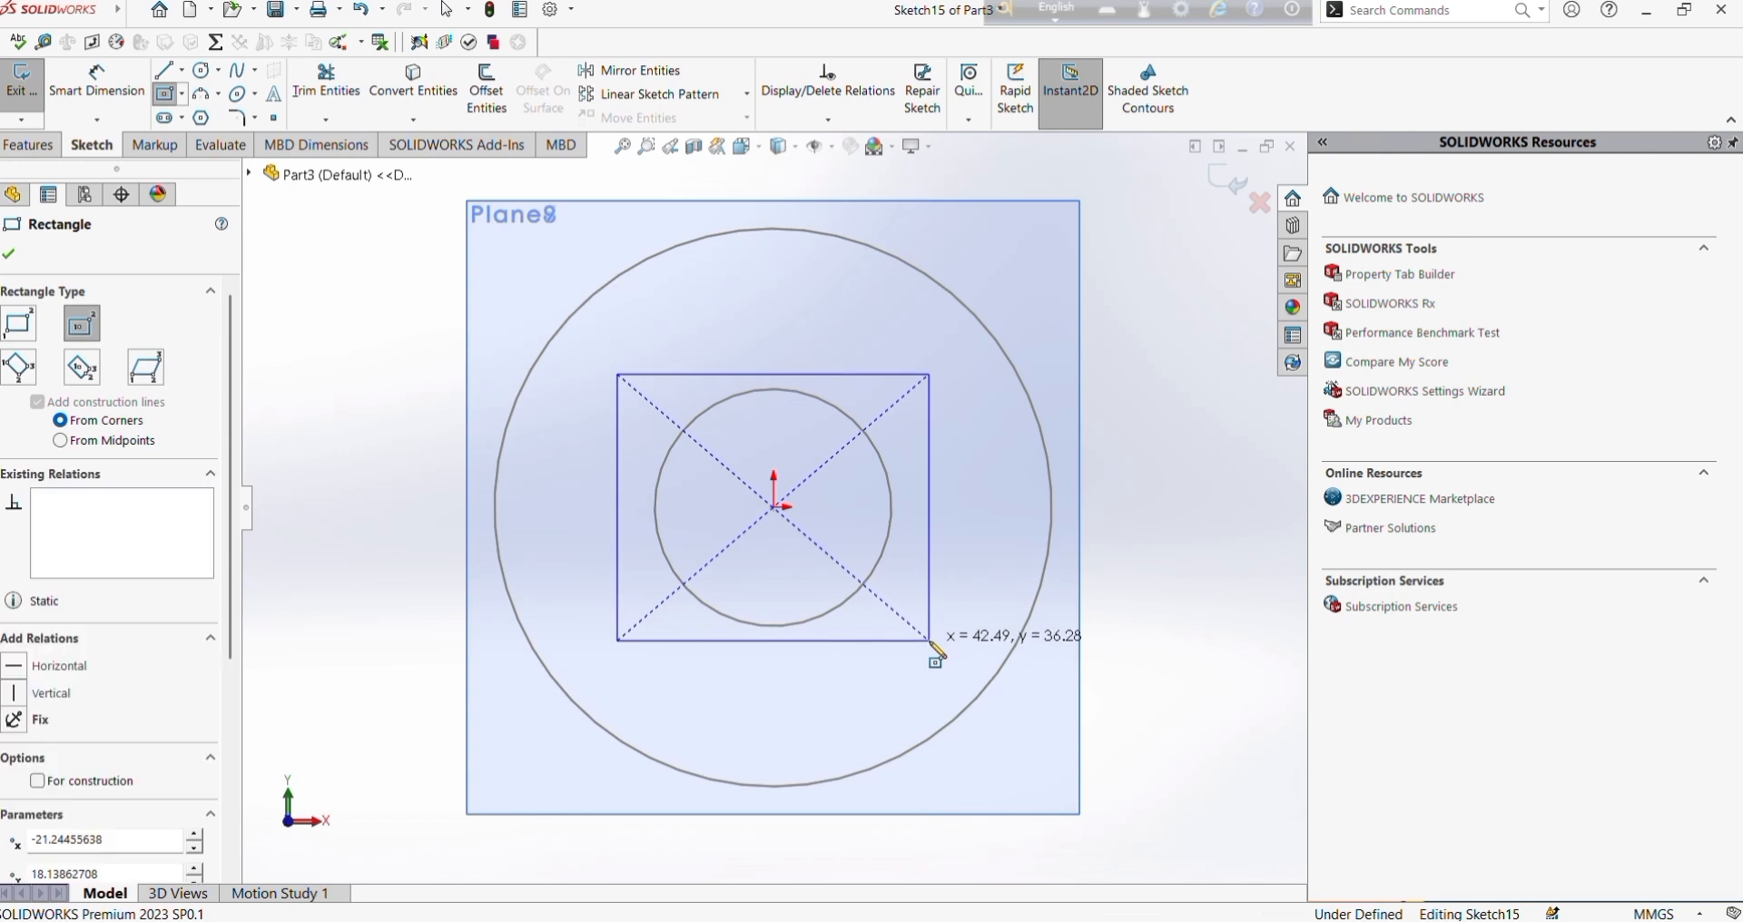
{"action": "left_click", "coordinate": [1222, 185]}
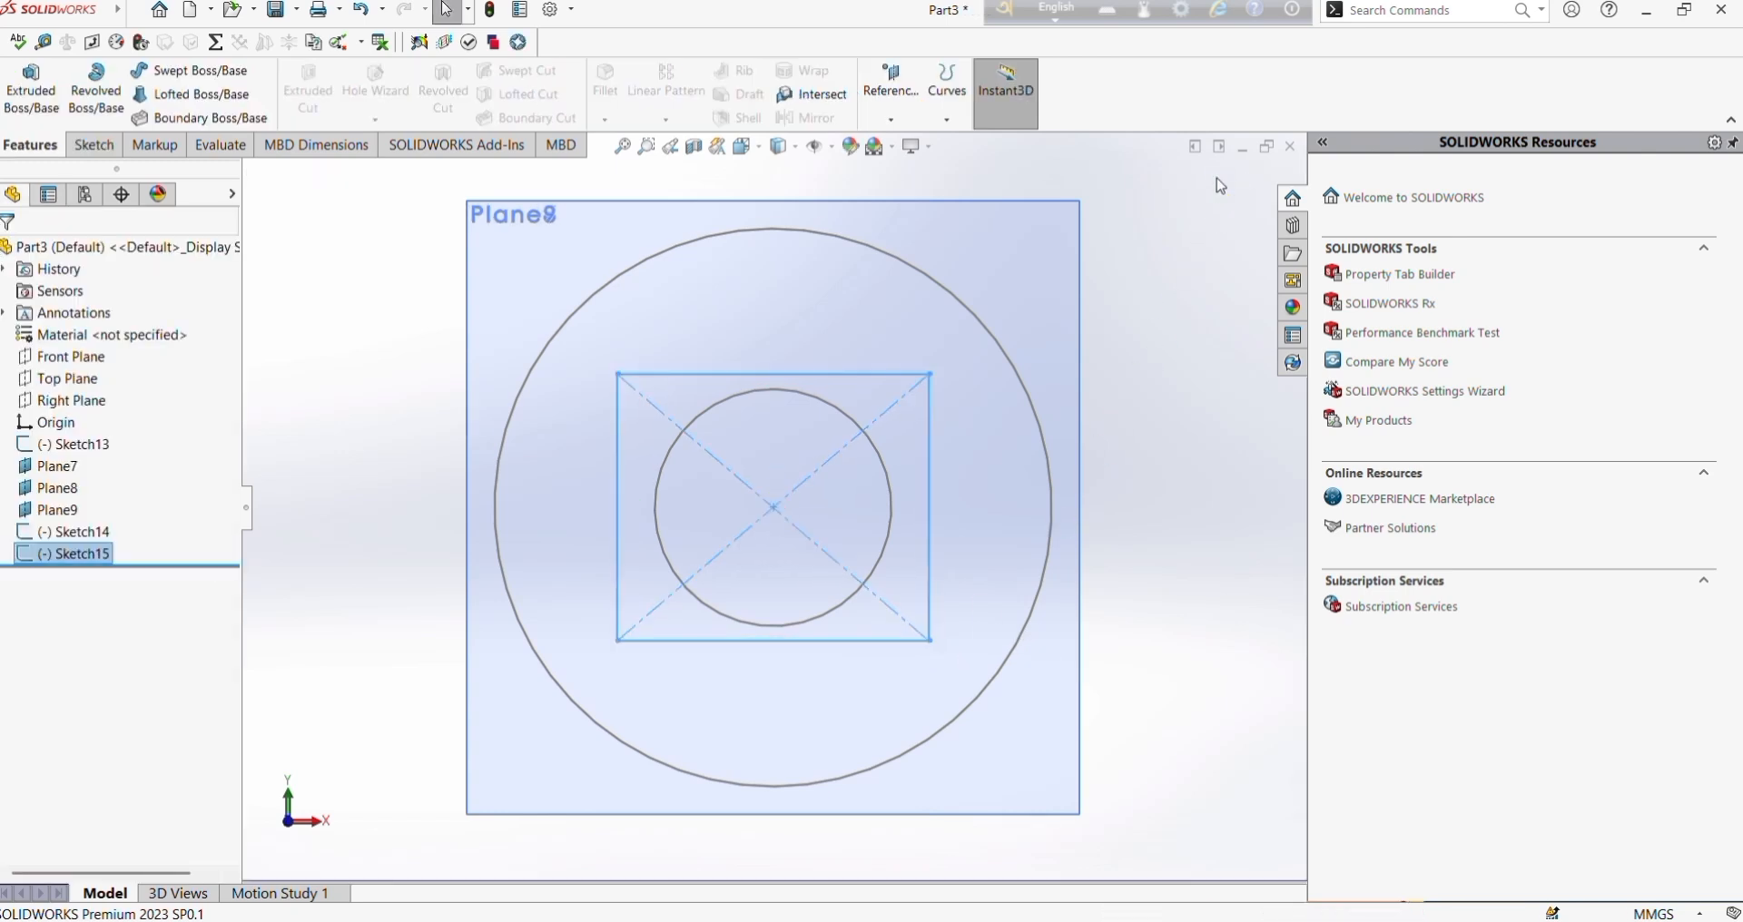
Sketch a near-horizontal straight slot about 53.8 mm between arc centres and 20 mm wide around the origin on Plane7, then close the sketch.
{"action": "middle_click_drag", "start_coordinate": [1031, 505], "coordinate": [1016, 249]}
{"action": "key", "text": "f"}
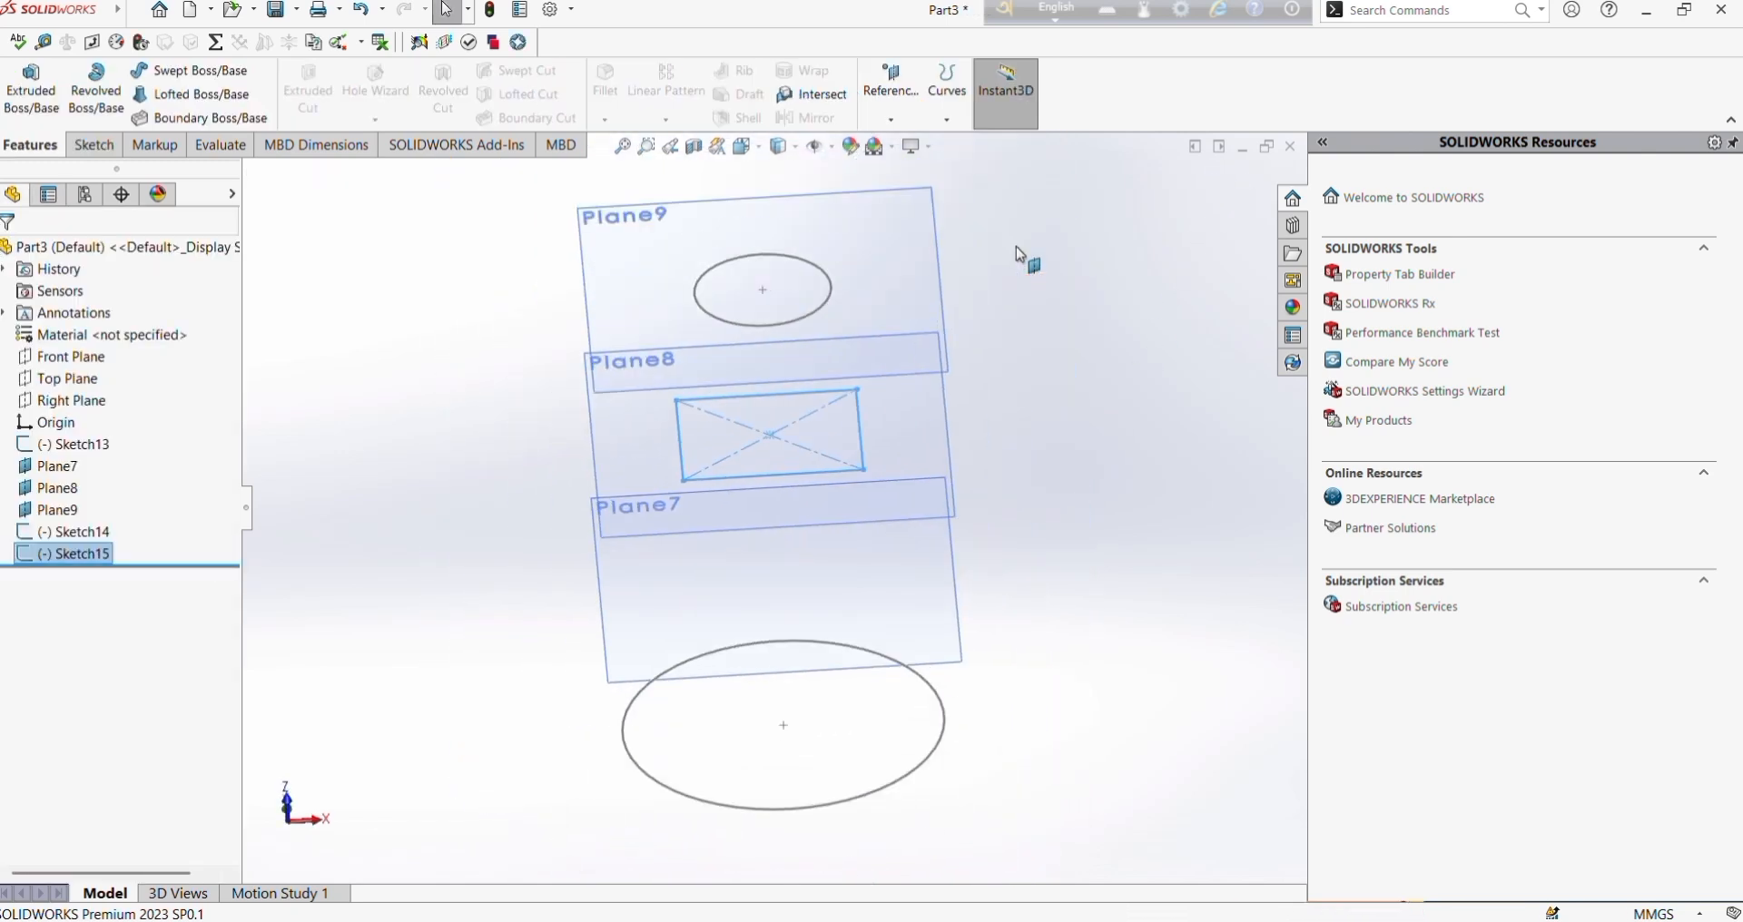
{"action": "middle_click_drag", "start_coordinate": [778, 479], "coordinate": [770, 429]}
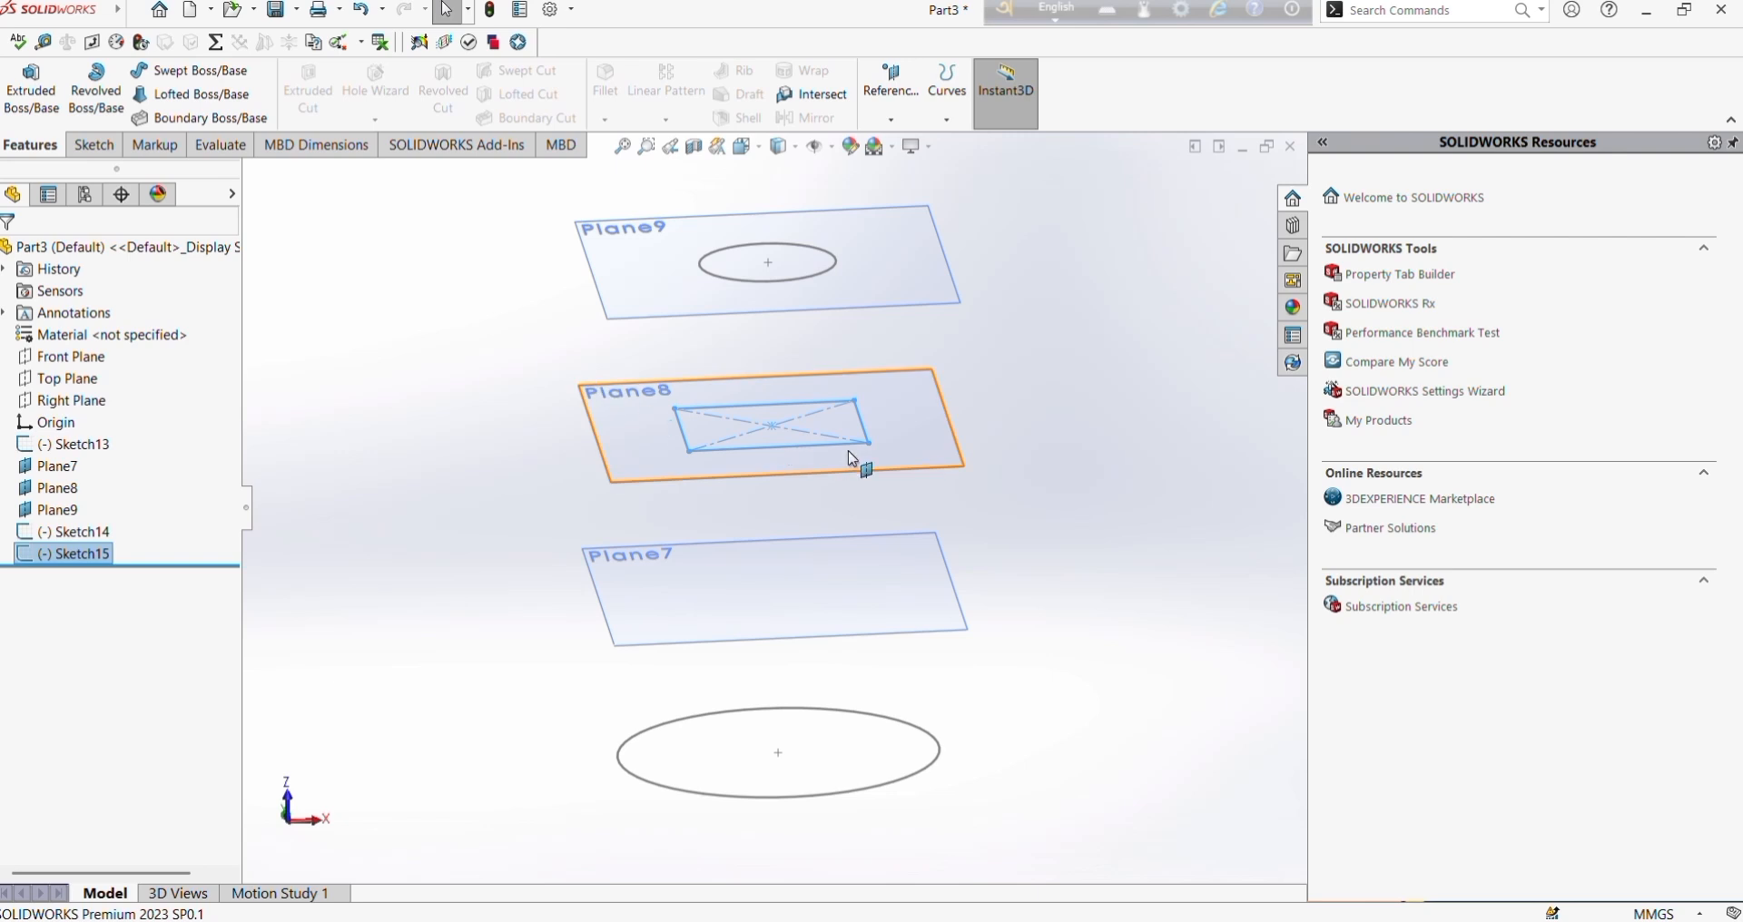
{"action": "left_click", "coordinate": [788, 584]}
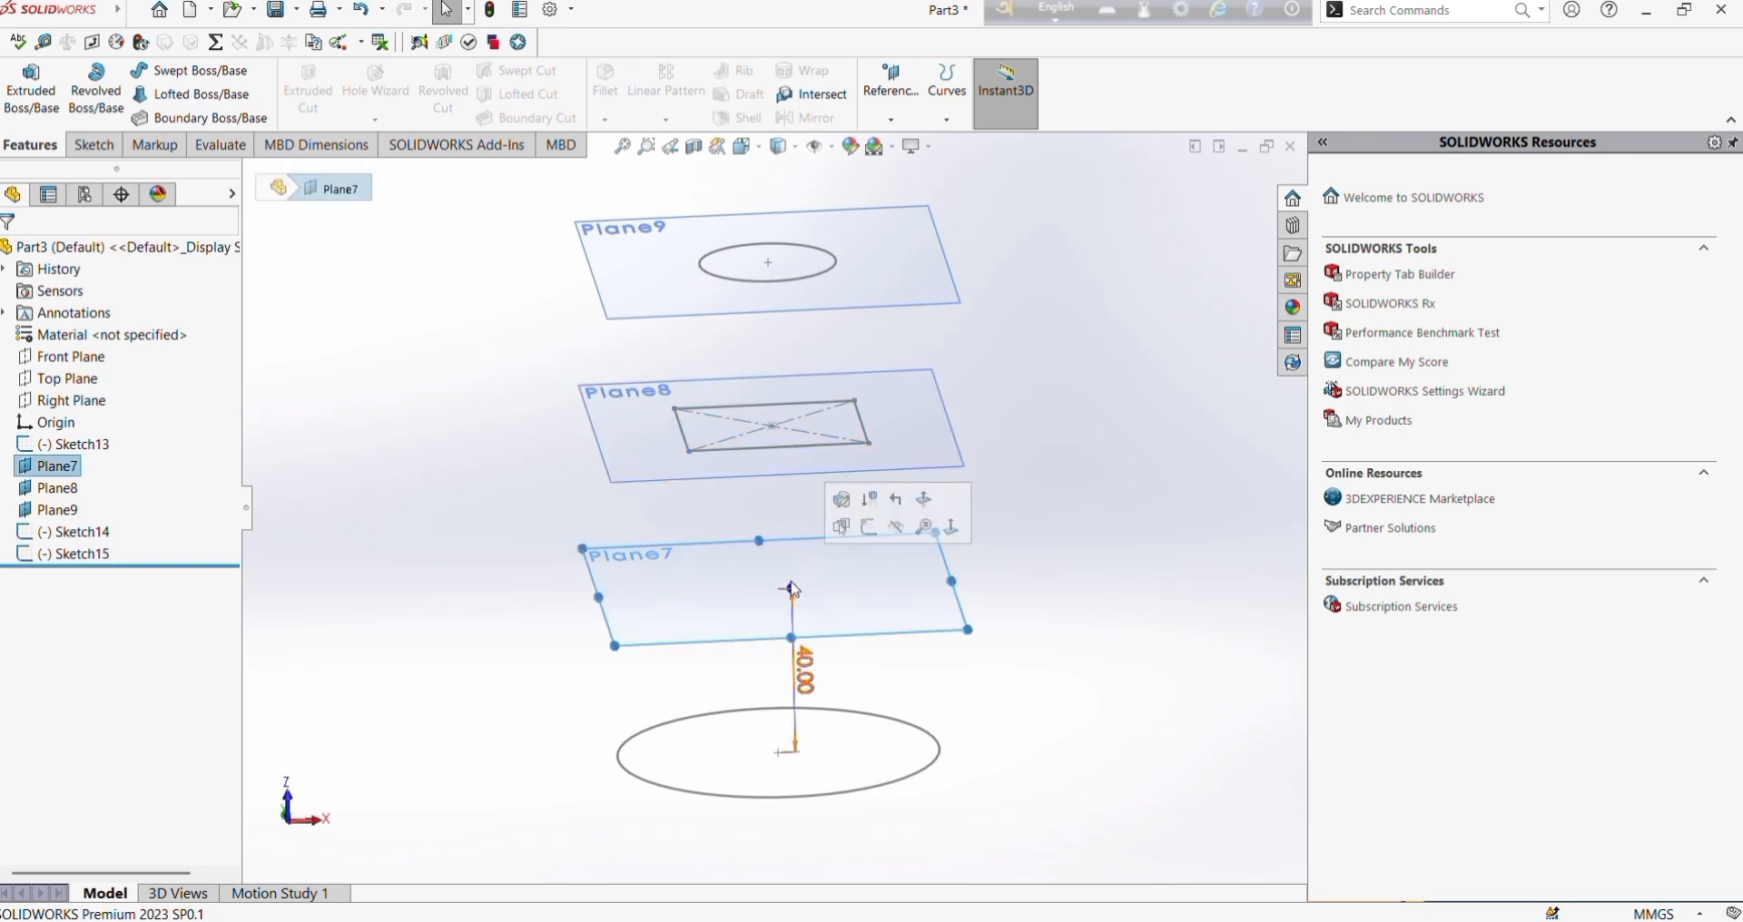
{"action": "left_click", "coordinate": [869, 535]}
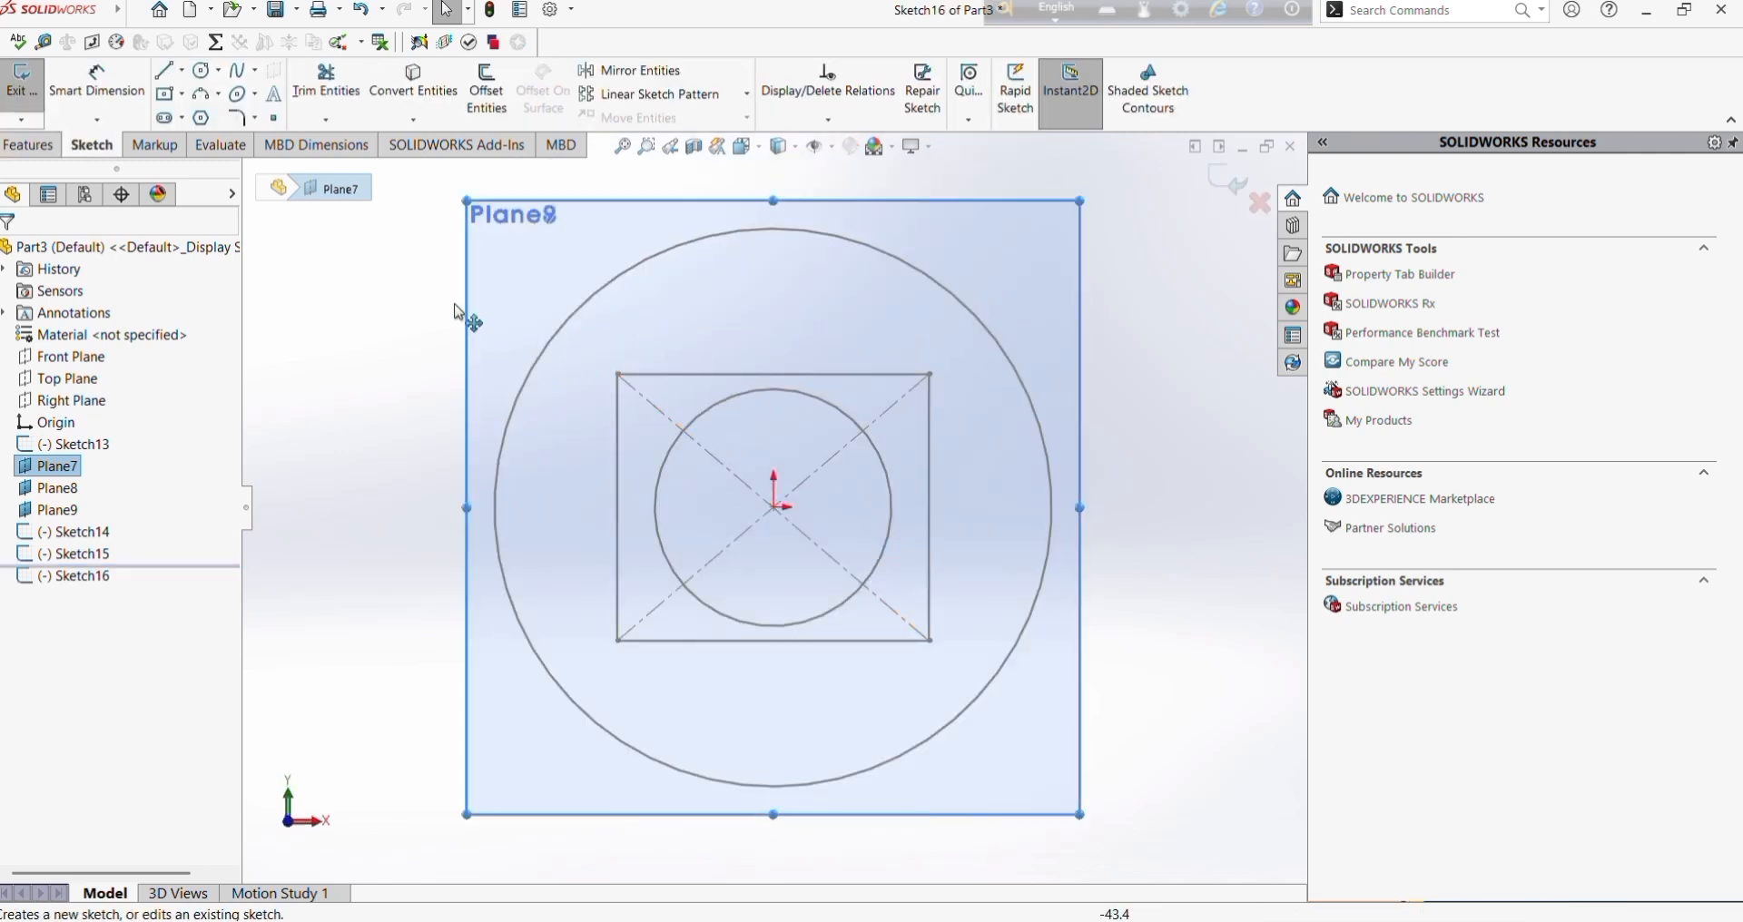
{"action": "left_click", "coordinate": [169, 119]}
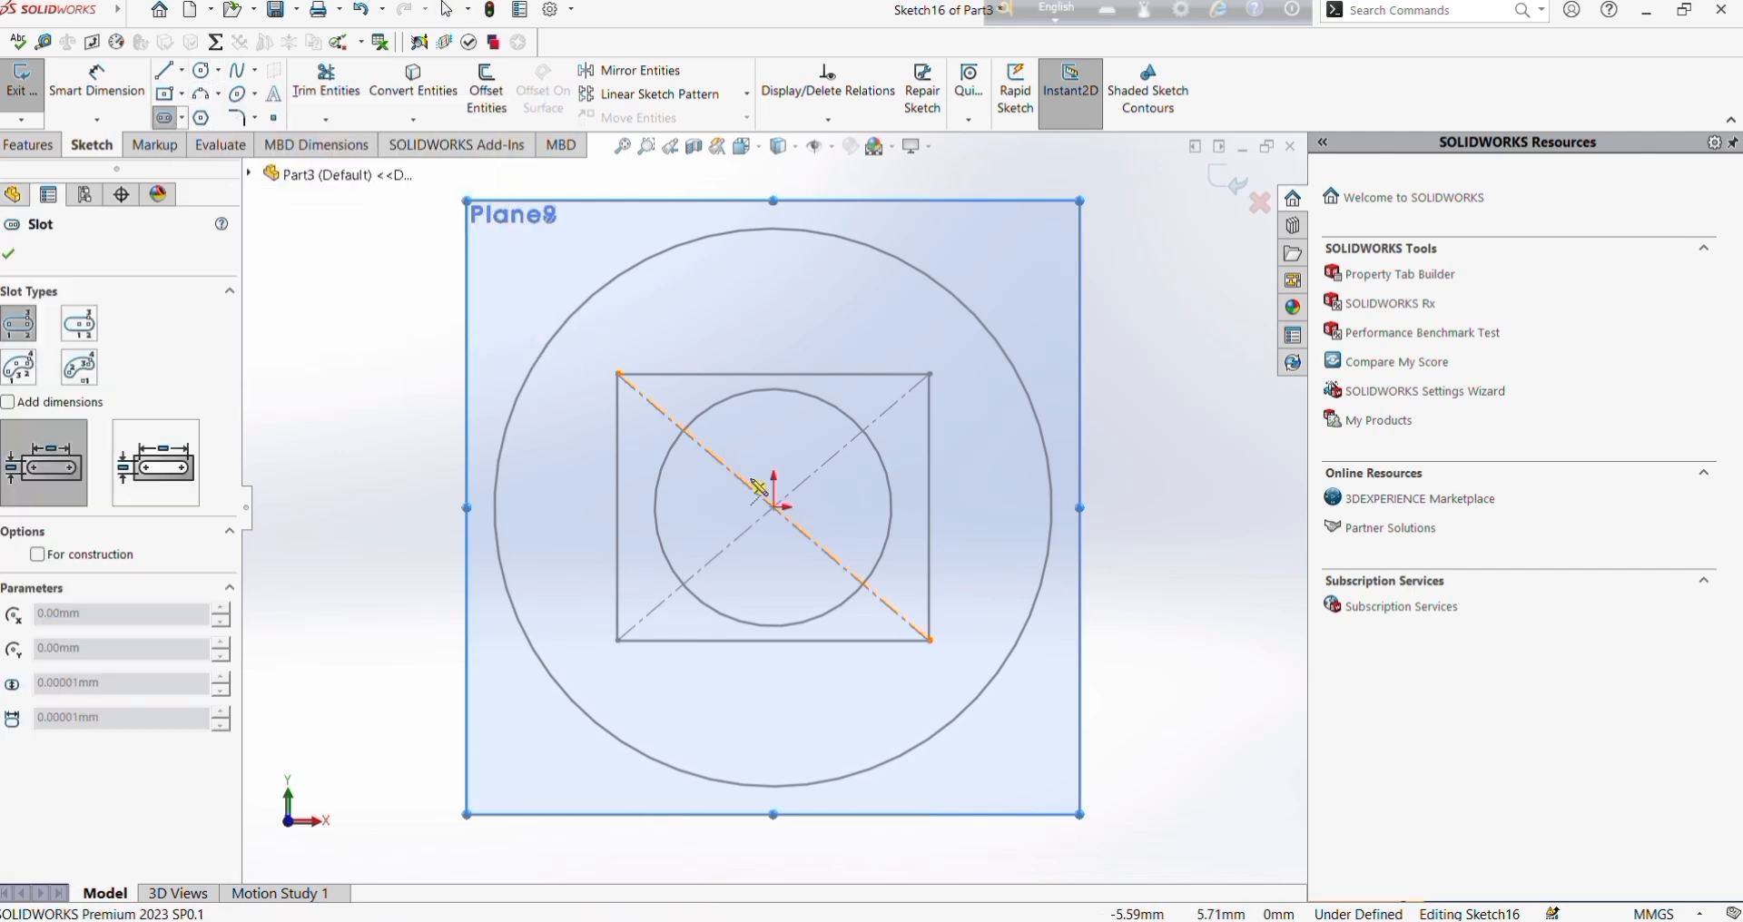
{"action": "left_click", "coordinate": [578, 508]}
{"action": "left_click", "coordinate": [977, 516]}
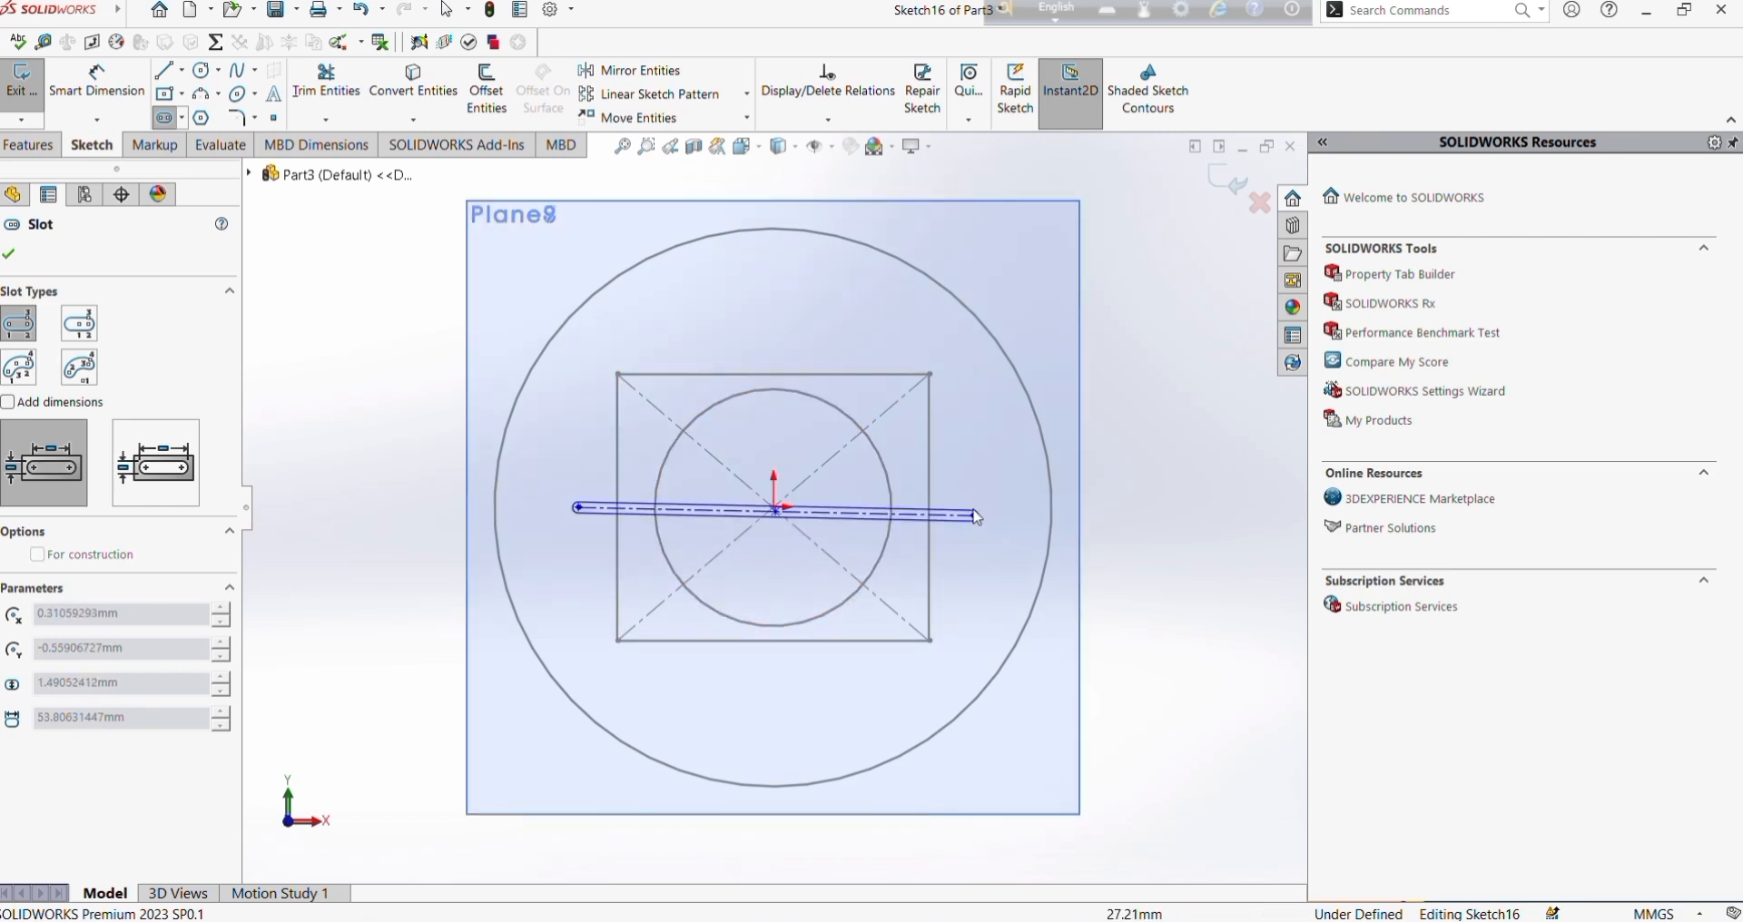
{"action": "left_click", "coordinate": [967, 451]}
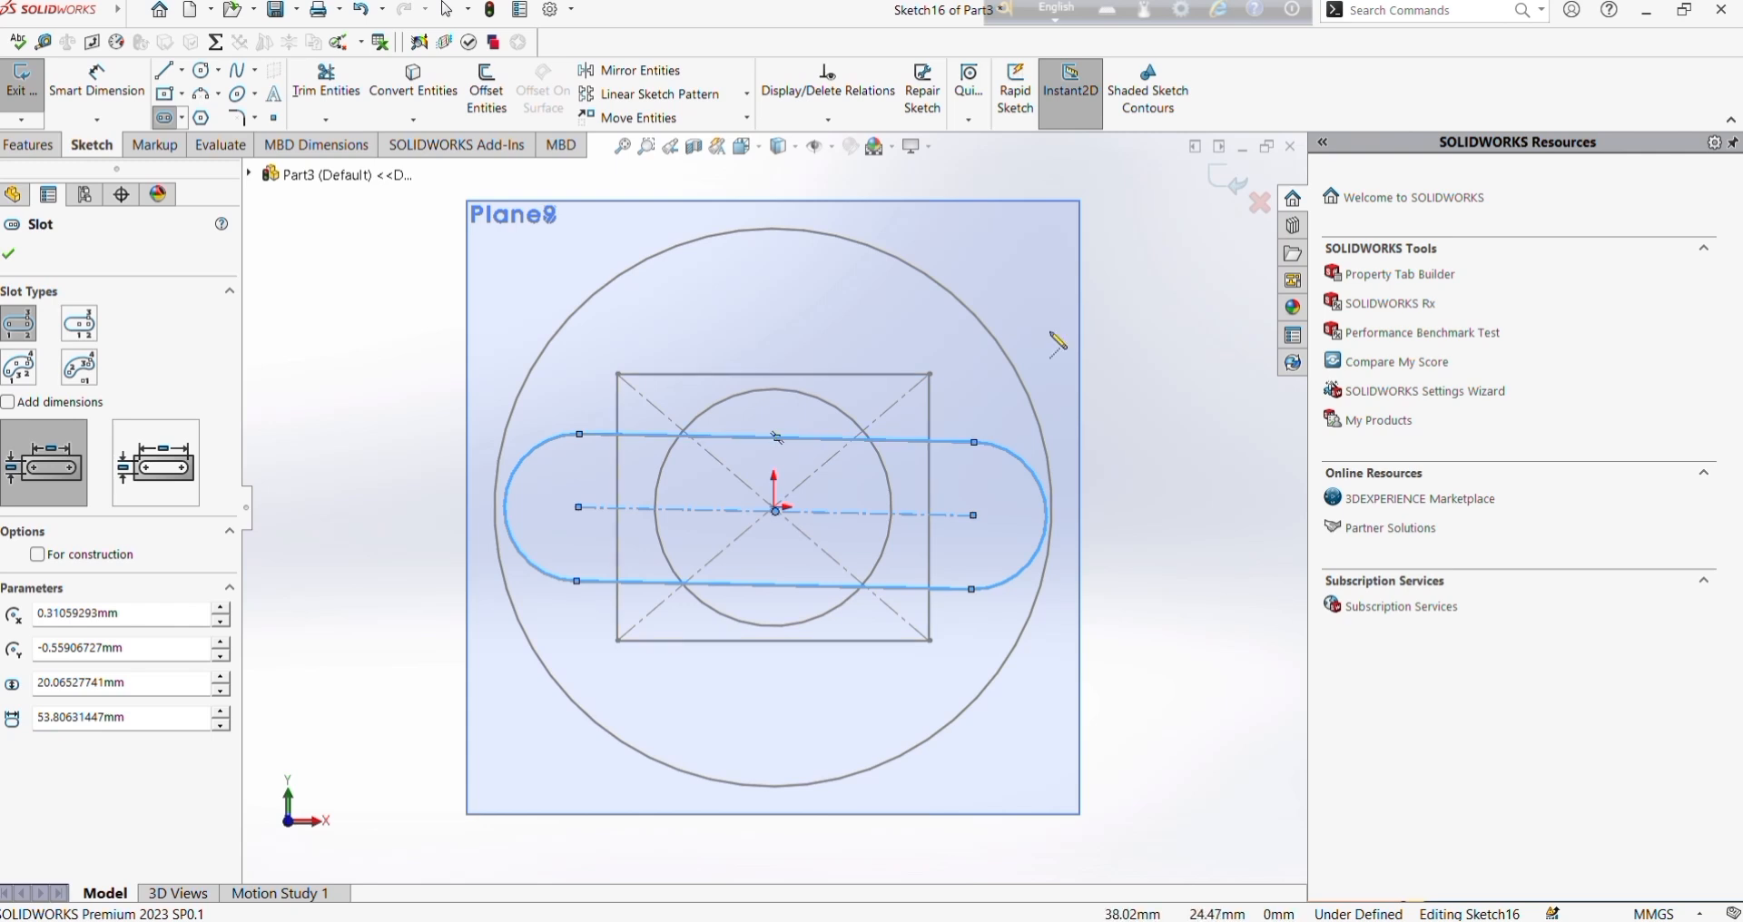
{"action": "left_click", "coordinate": [1226, 182]}
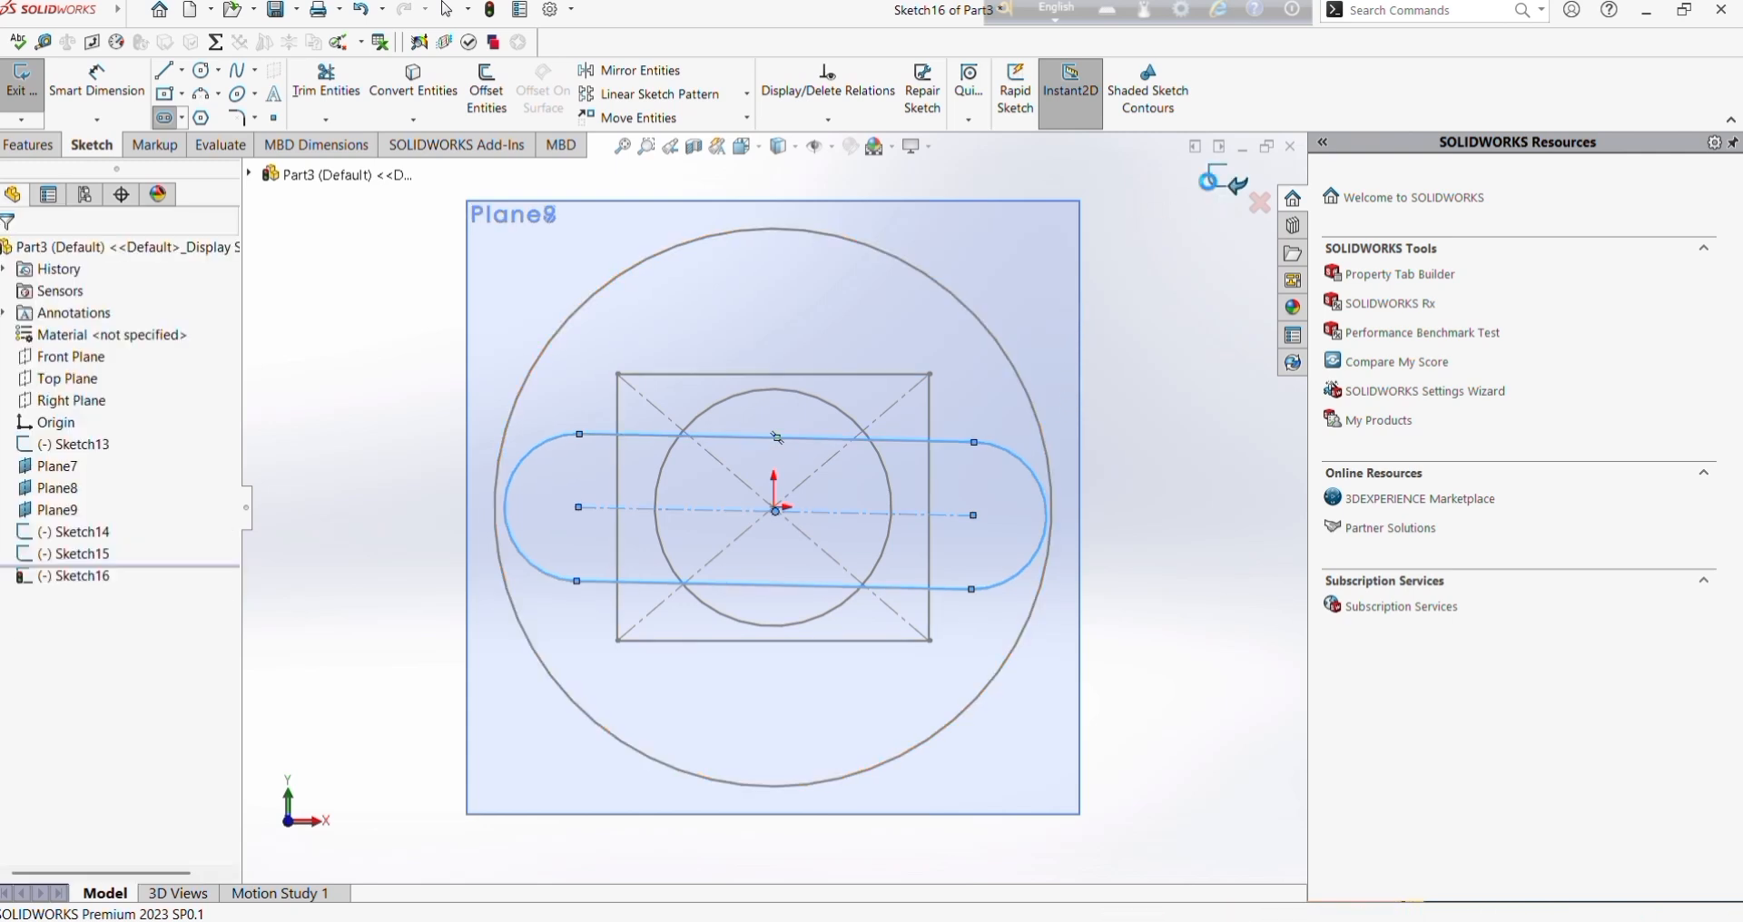
{"action": "mouse_move", "coordinate": [1019, 572]}
{"action": "middle_mouse_down"}
{"action": "mouse_move", "coordinate": [988, 378]}
{"action": "mouse_move", "coordinate": [944, 495]}
{"action": "mouse_move", "coordinate": [960, 595]}
{"action": "middle_mouse_up"}
{"action": "mouse_move", "coordinate": [947, 534]}
{"action": "middle_mouse_down"}
{"action": "mouse_move", "coordinate": [1034, 530]}
{"action": "mouse_move", "coordinate": [849, 212]}
{"action": "middle_mouse_up"}
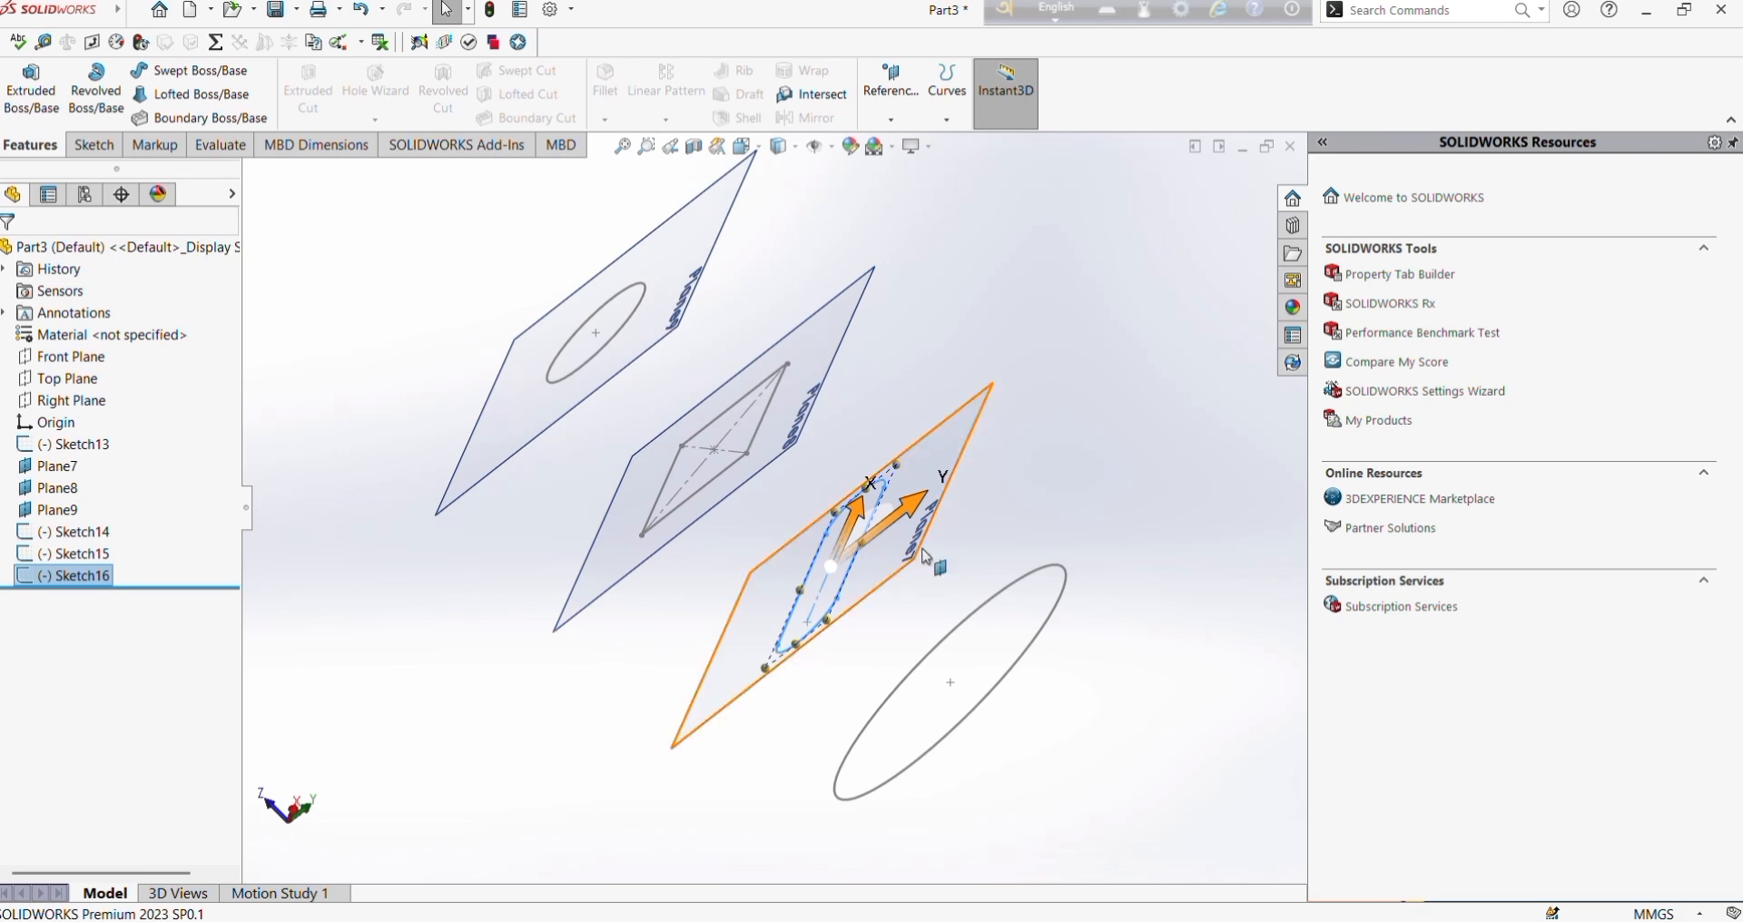
{"action": "middle_click_drag", "start_coordinate": [907, 517], "coordinate": [1184, 360]}
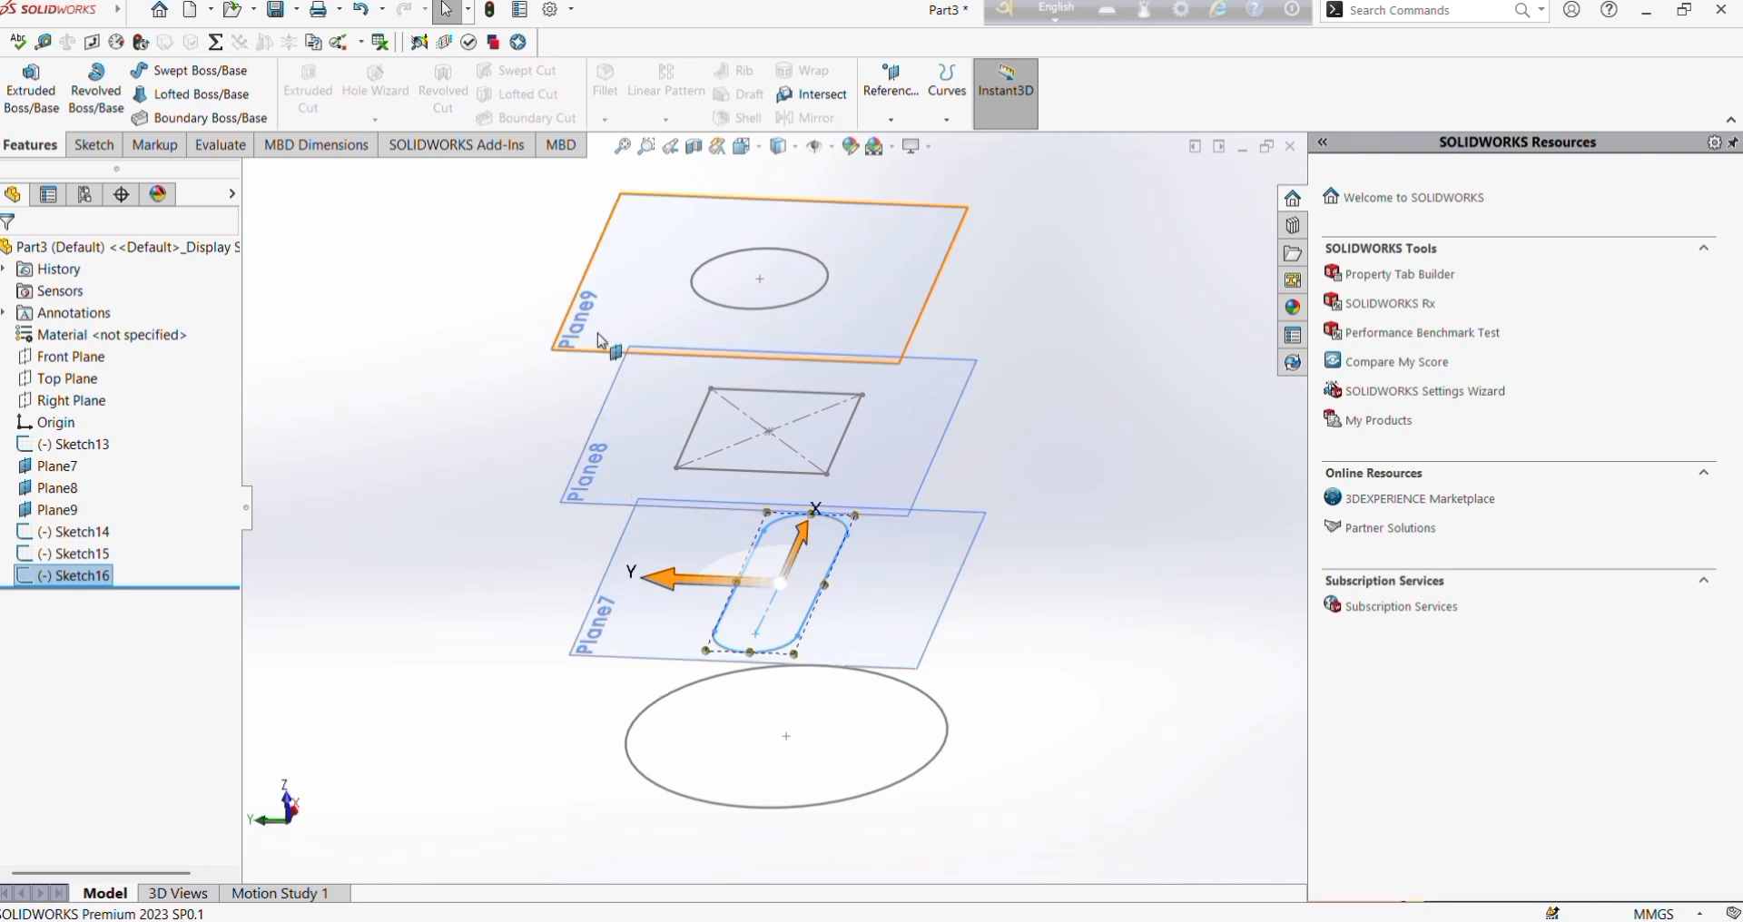
{"action": "left_click", "coordinate": [504, 516]}
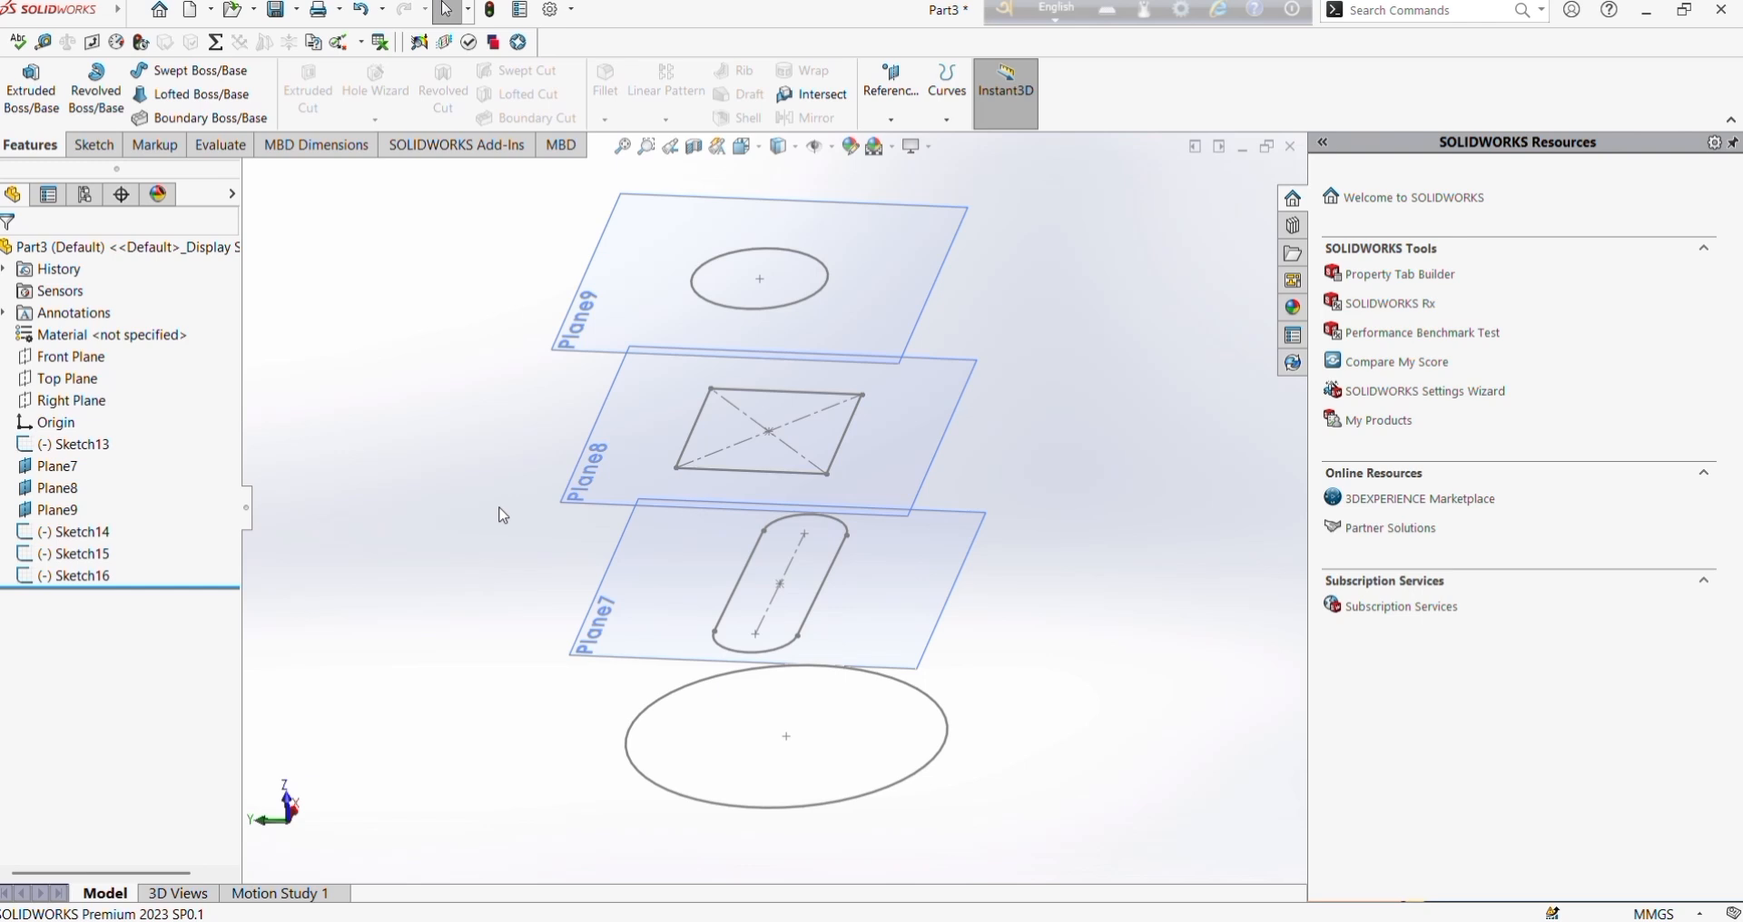